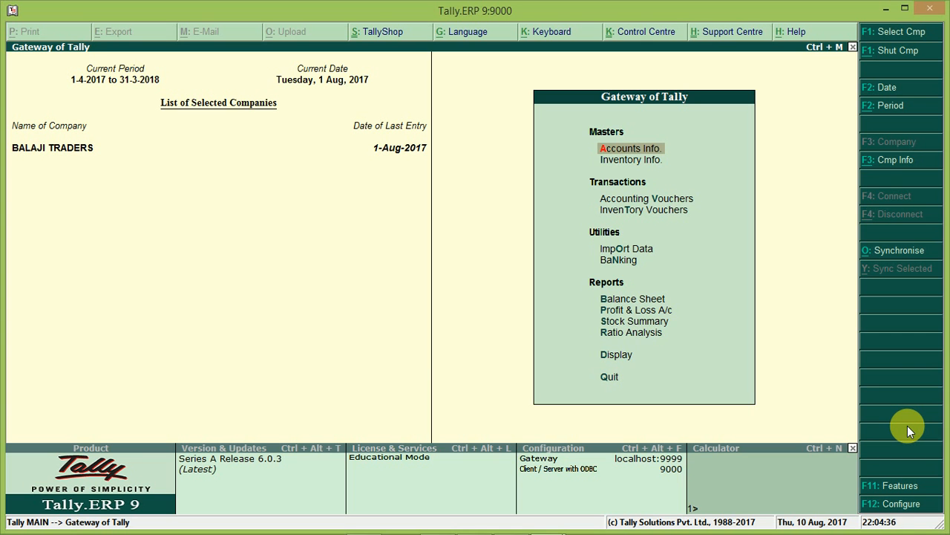
# Step: Open a new Sales voucher in accounting voucher creation
pyautogui.press('Down')
pyautogui.press('Down')
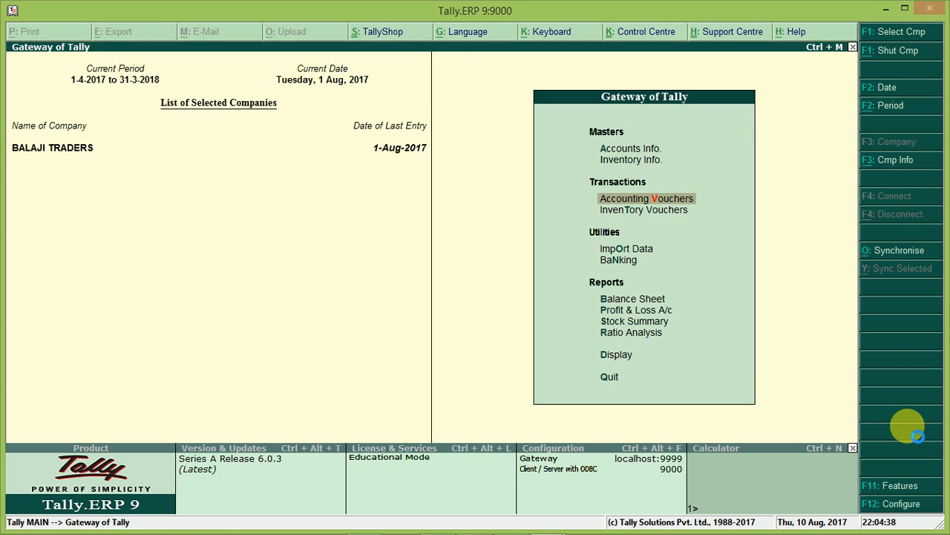
pyautogui.press('Return')
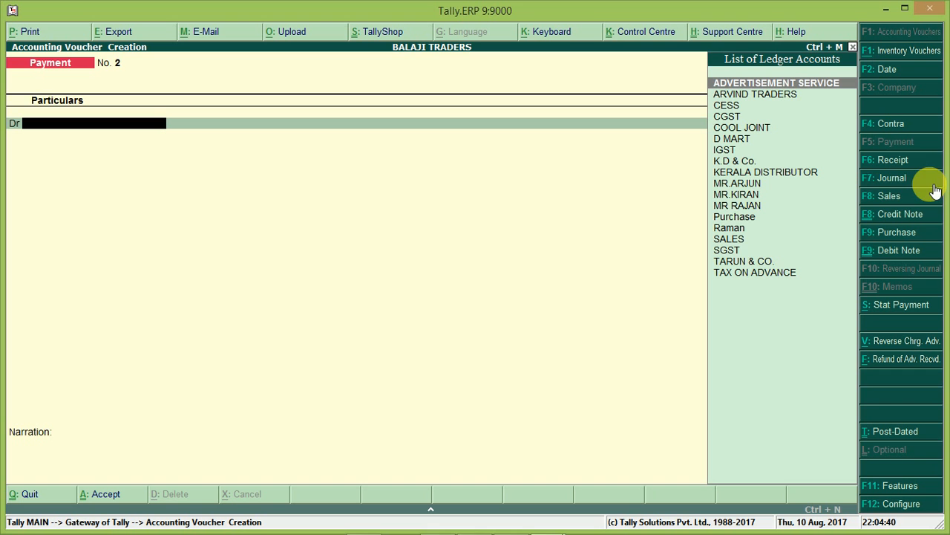
pyautogui.click(894, 195)
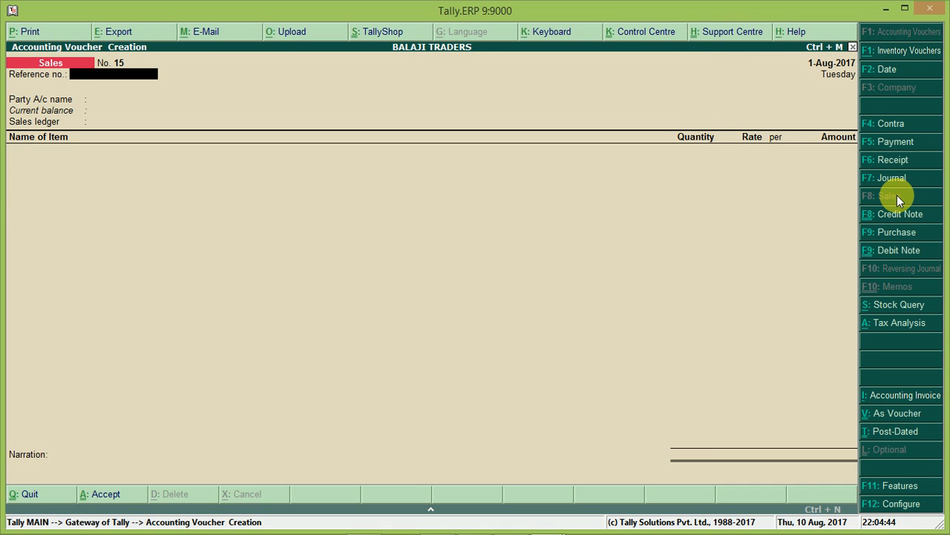
# Step: Start creating a new party ledger from the party field and name it Rohan & Co
pyautogui.press('Return')
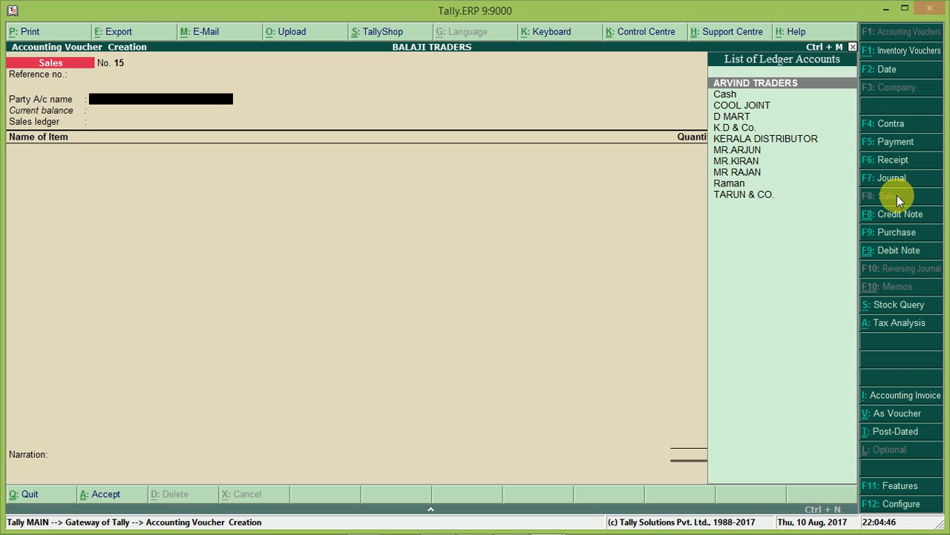
pyautogui.press('Down')
pyautogui.press('Down')
pyautogui.press('Down')
pyautogui.press('Down')
pyautogui.press('Down')
pyautogui.press('Down')
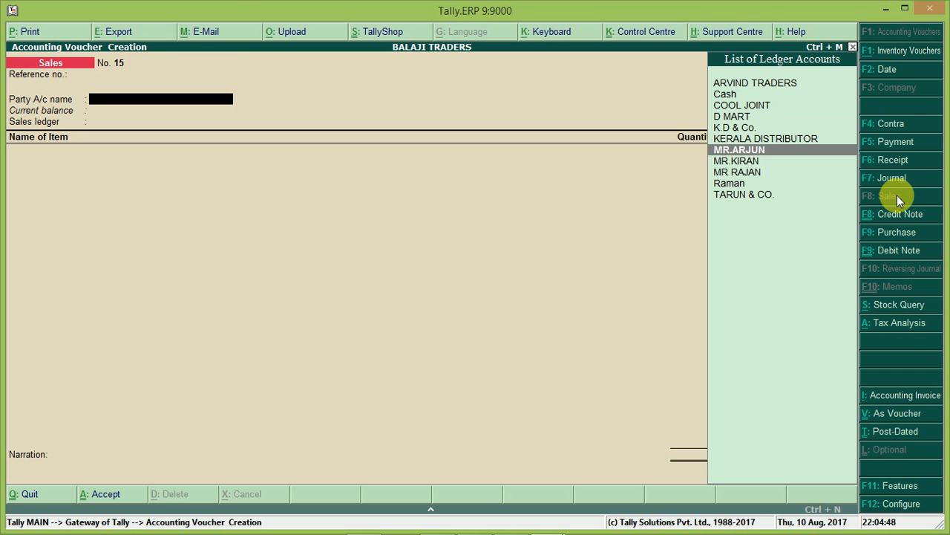
pyautogui.click(907, 204)
pyautogui.hotkey('alt', 'c')
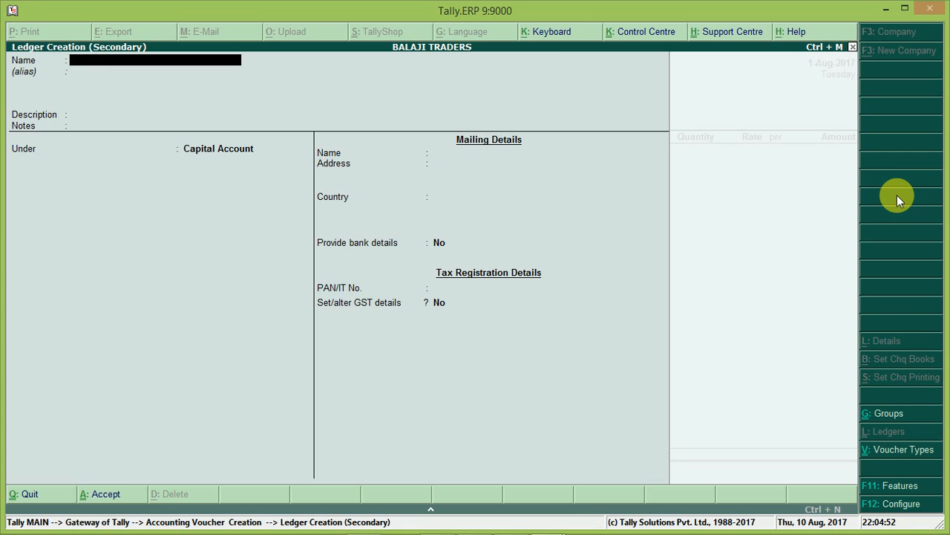
pyautogui.write('Rohan & Co.')
pyautogui.press('Return')
pyautogui.press('Return')
pyautogui.press('Return')
pyautogui.press('Return')
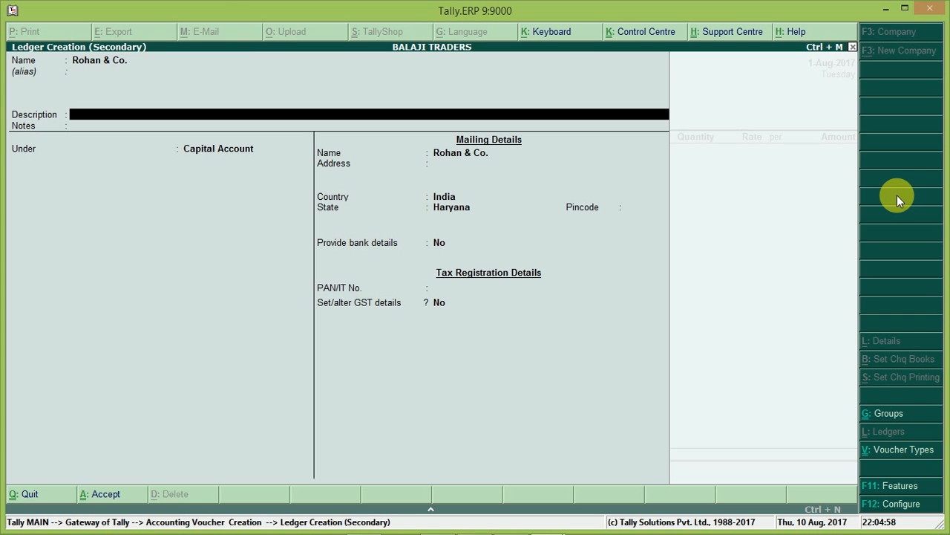
# Step: Place the ledger under Sundry Debtors and turn on its GST details
pyautogui.write('su')
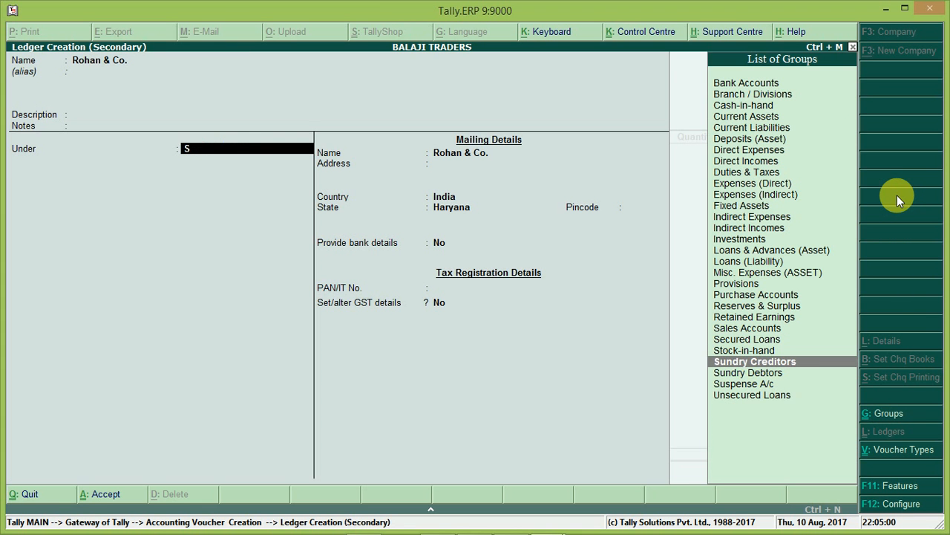
pyautogui.press('Down')
pyautogui.press('Return')
pyautogui.press('Return')
pyautogui.press('Return')
pyautogui.press('Return')
pyautogui.press('Return')
pyautogui.press('Return')
pyautogui.press('Return')
pyautogui.press('Return')
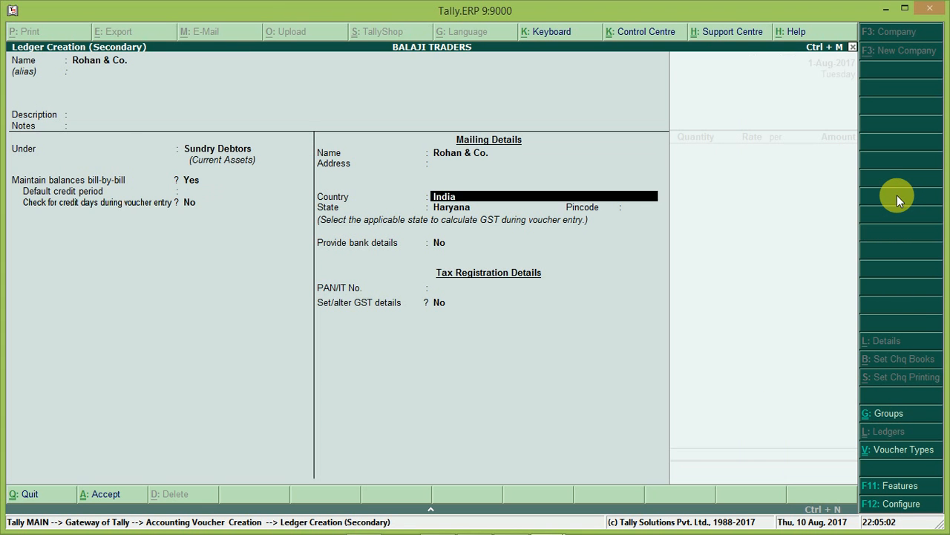
# Step: Enter the party's GSTIN as a Regular registration and accept the new ledger
pyautogui.press('Return')
pyautogui.press('y')
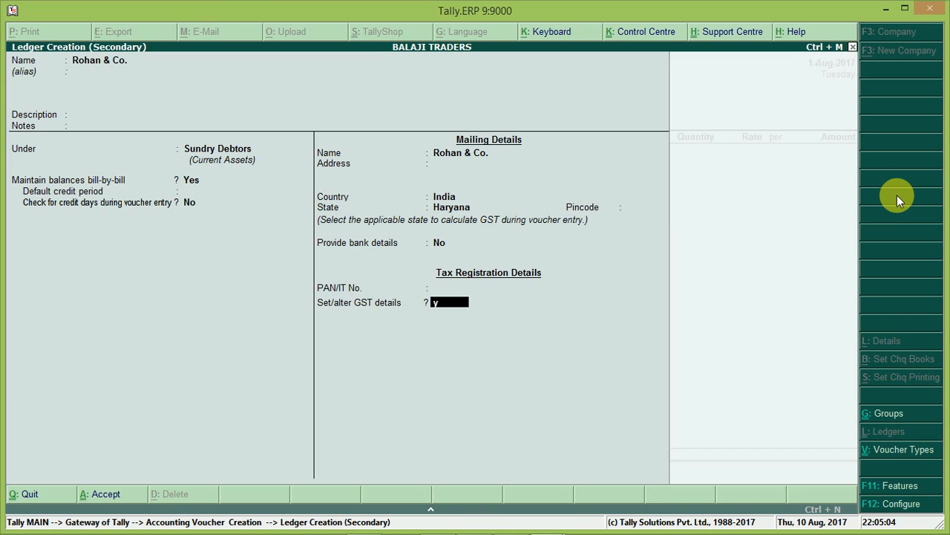
pyautogui.press('Return')
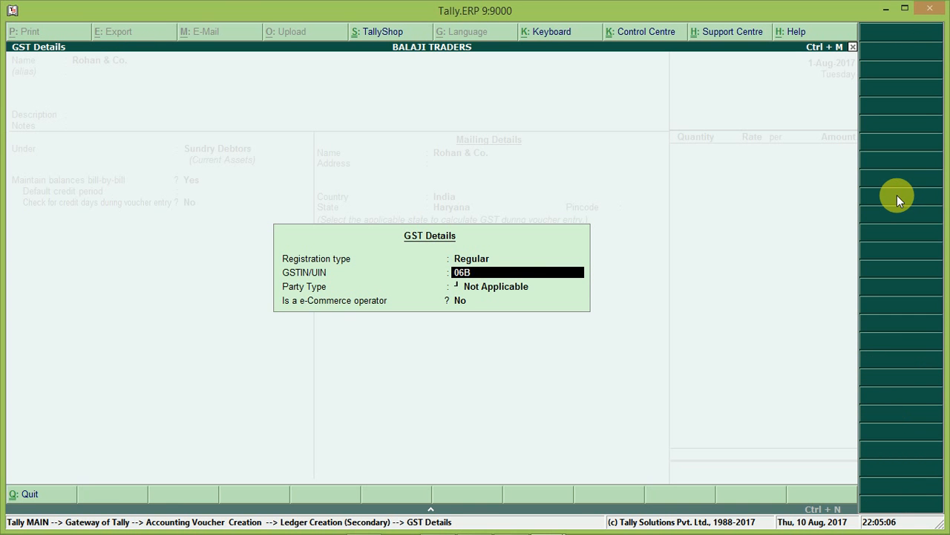
pyautogui.press('Return')
pyautogui.press('Return')
pyautogui.press('Return')
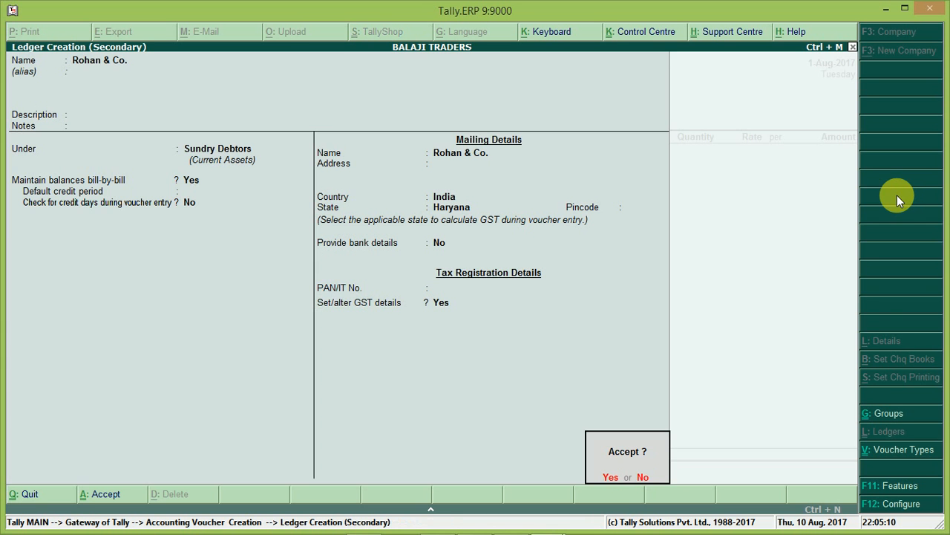
pyautogui.press('Return')
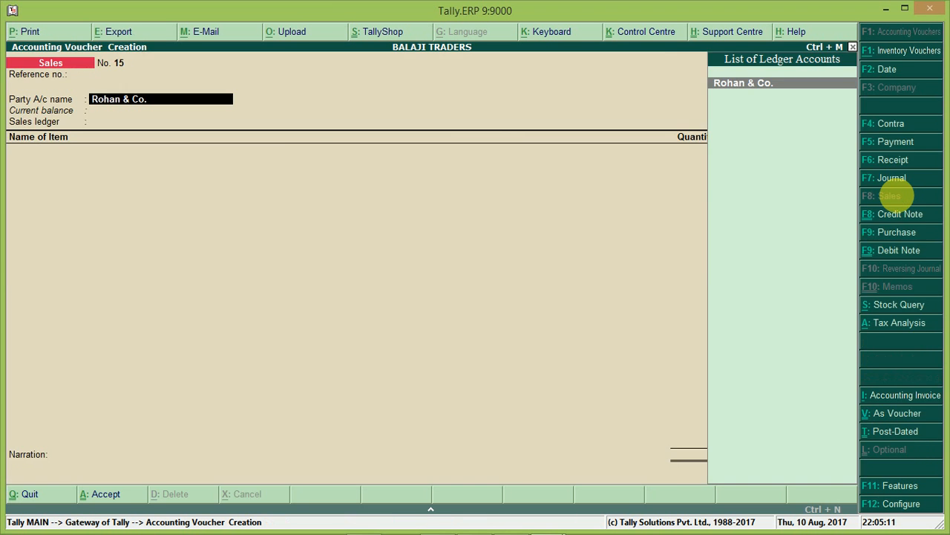
# Step: Accept the party details and choose SALES as the sales ledger
pyautogui.press('Return')
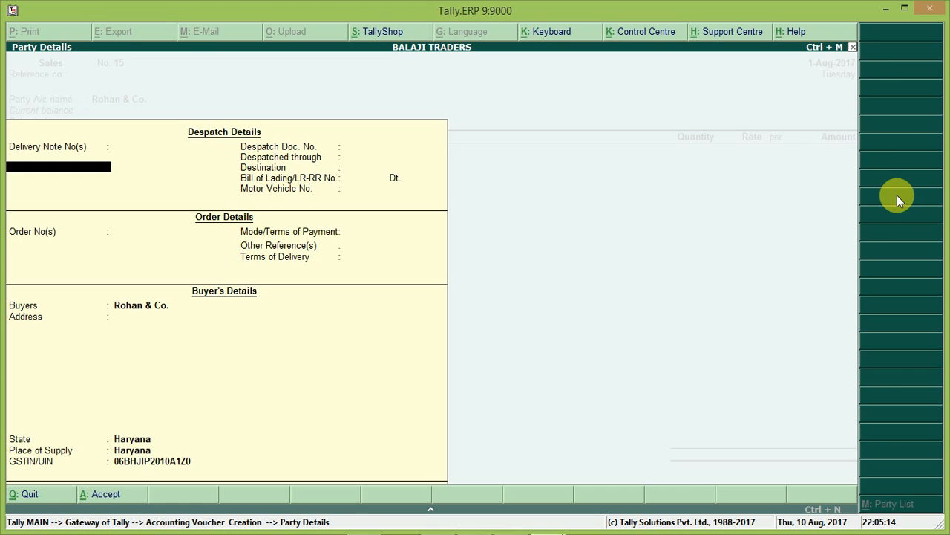
pyautogui.hotkey('ctrl', 'a')
pyautogui.press('Down')
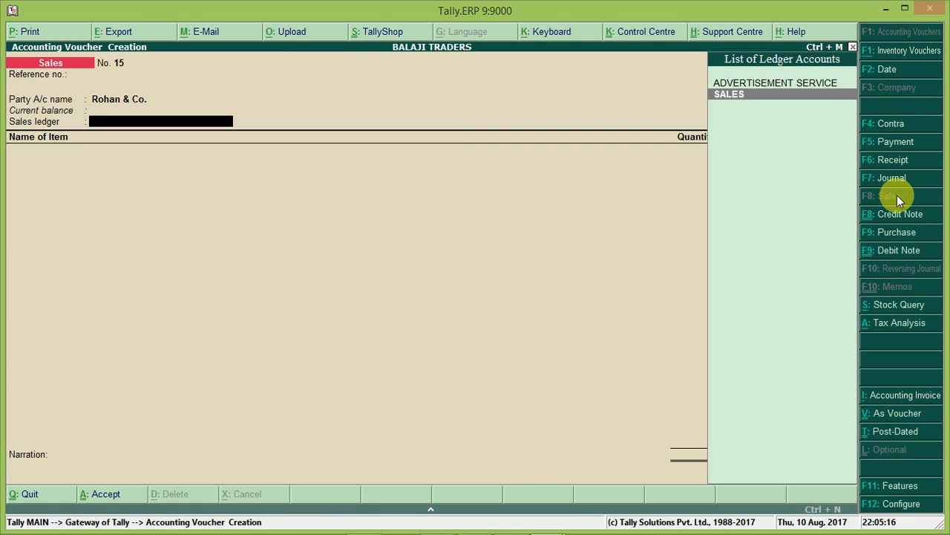
pyautogui.press('Return')
pyautogui.press('Return')
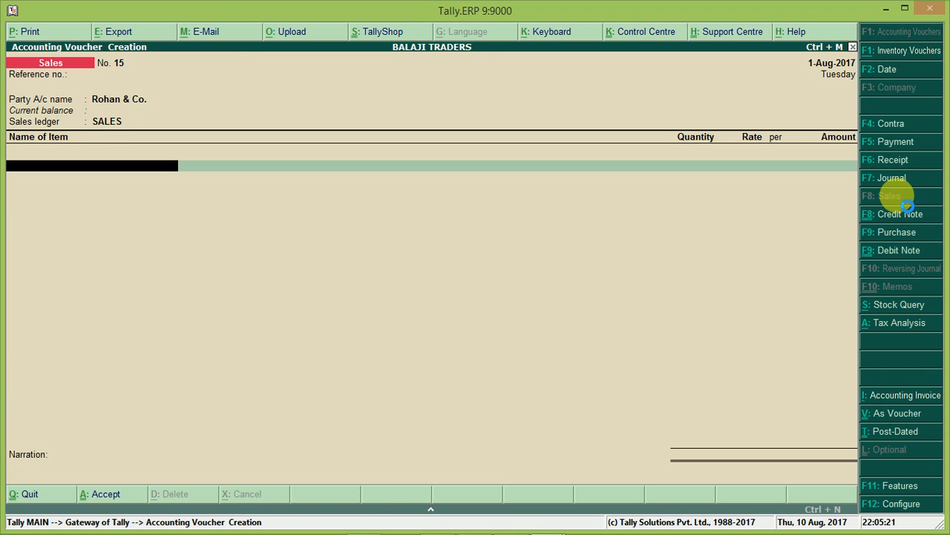
# Step: Create a new stock item from the item line, named Computers
pyautogui.hotkey('alt', 'c')
pyautogui.write('Mobile')
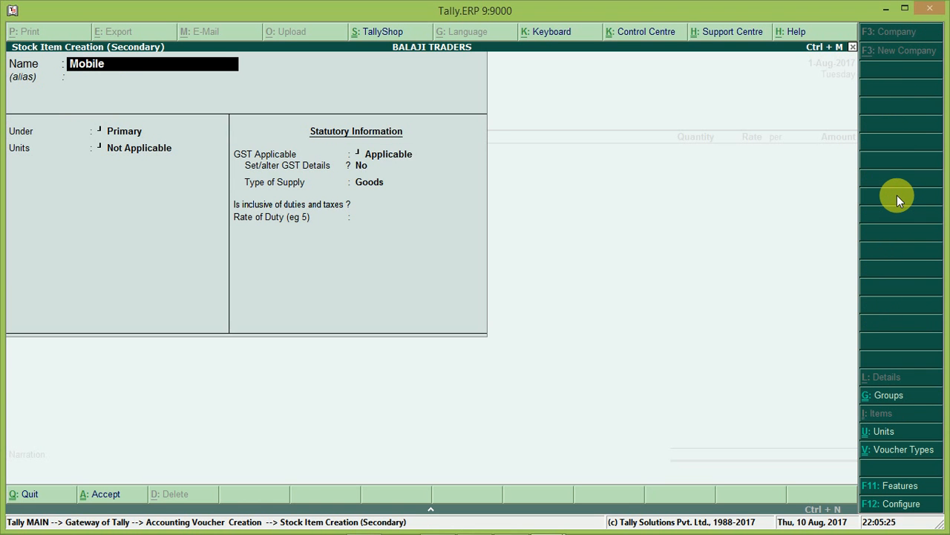
pyautogui.press('Return')
pyautogui.write('Computers')
pyautogui.press('Return')
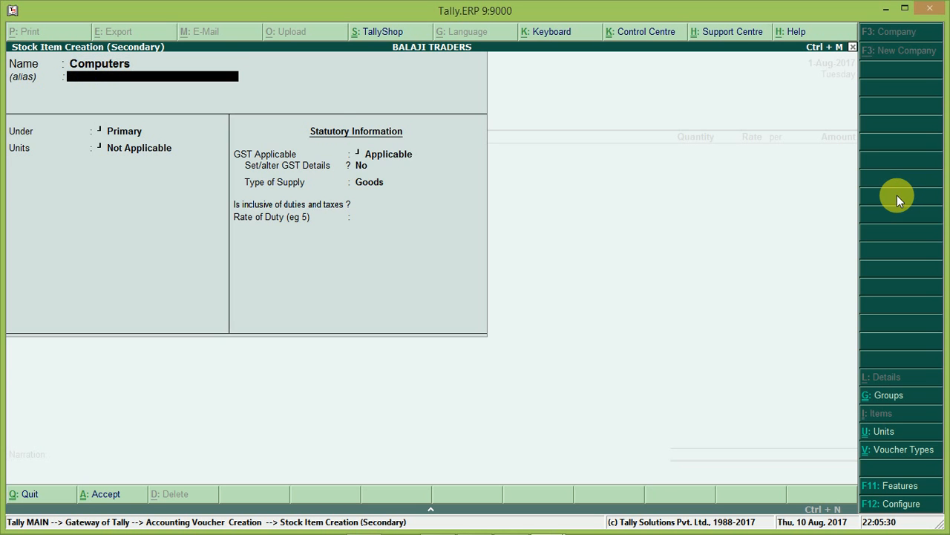
# Step: Set the Computers item's unit to NOS and enable its GST details
pyautogui.press('Return')
pyautogui.press('Return')
pyautogui.press('Down')
pyautogui.press('Down')
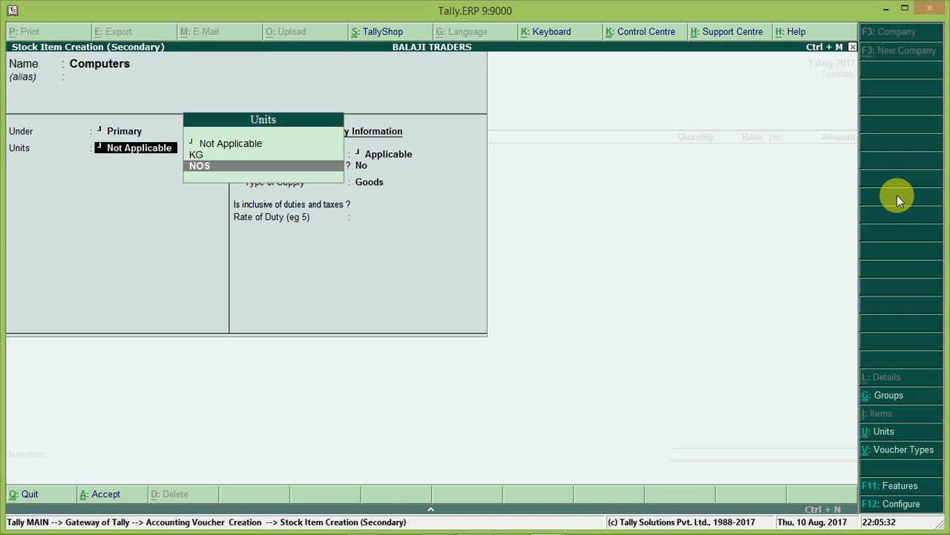
pyautogui.press('Return')
pyautogui.press('Return')
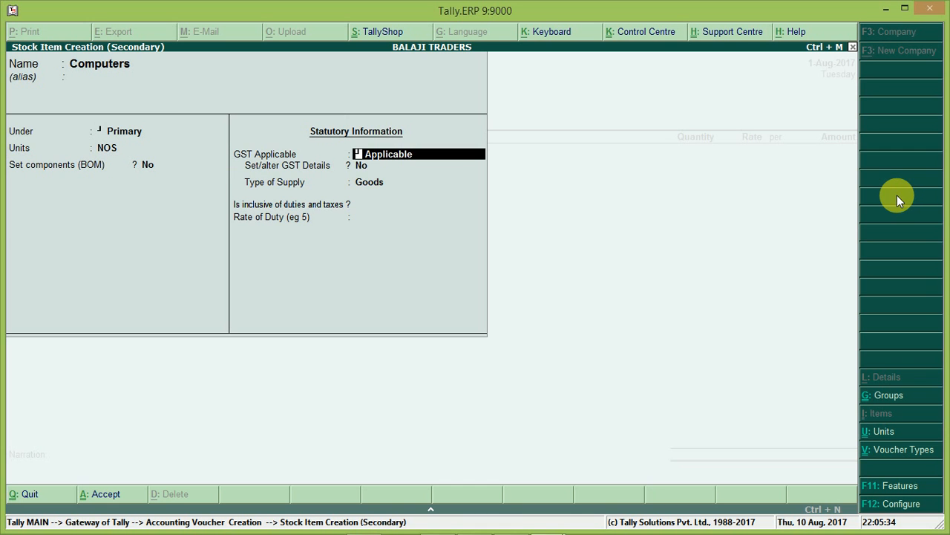
pyautogui.press('Return')
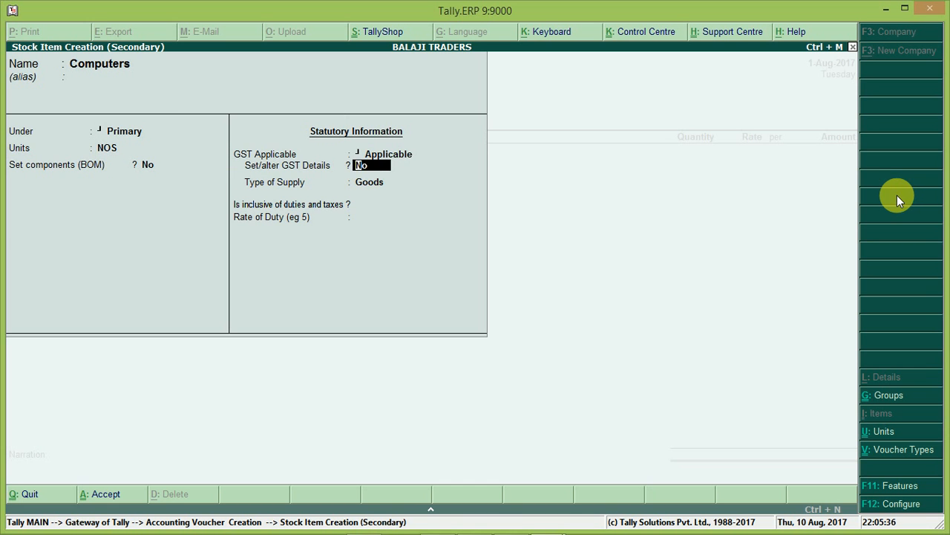
pyautogui.write('yes')
pyautogui.press('Return')
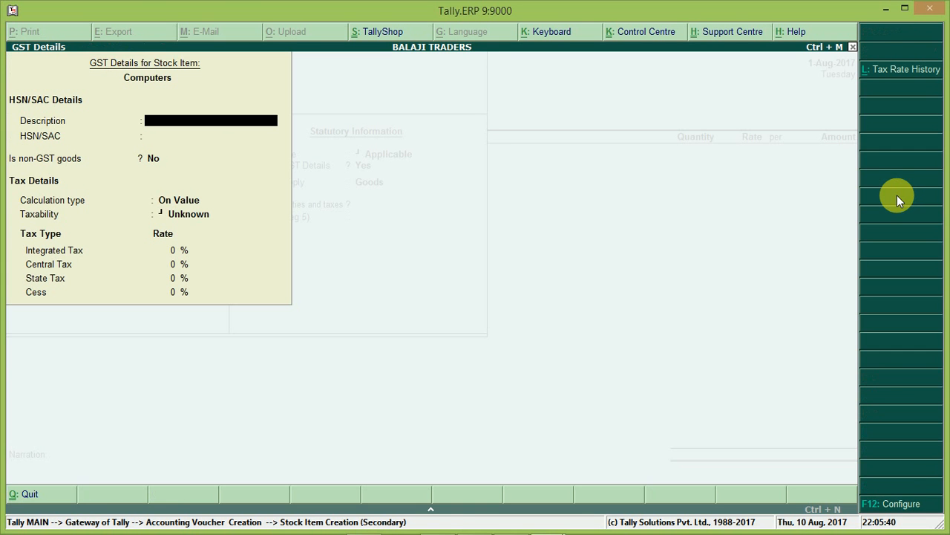
# Step: Enter Computers as the GST description and 20103 as the HSN/SAC code
pyautogui.write('Computers')
pyautogui.press('Return')
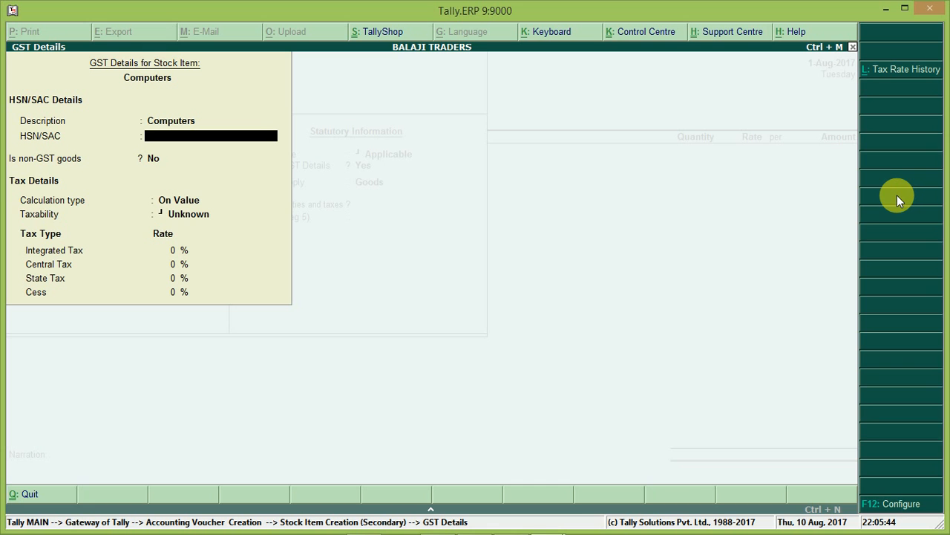
pyautogui.write('20103')
pyautogui.press('Return')
# Step: Set taxability to Taxable with an integrated tax rate of 18%
pyautogui.press('Return')
pyautogui.press('Return')
pyautogui.press('Down')
pyautogui.press('Down')
pyautogui.press('Down')
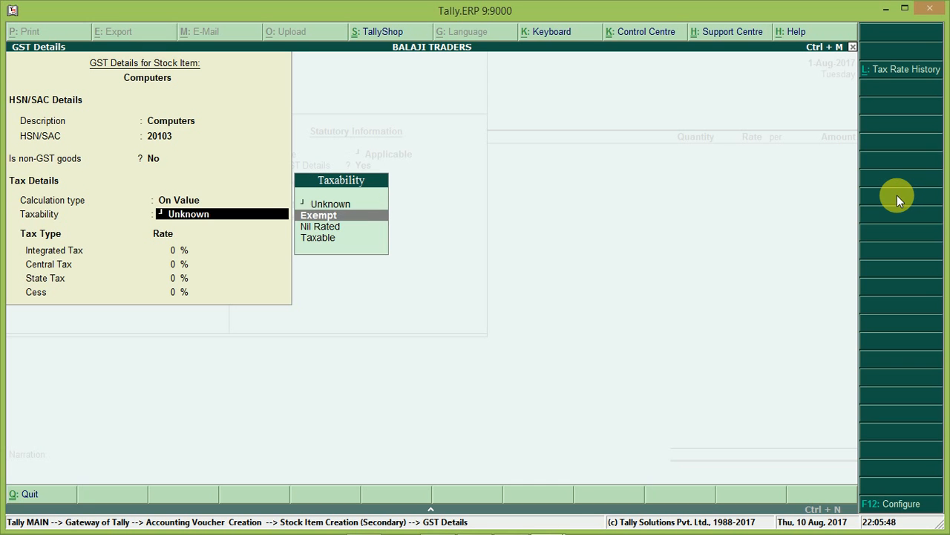
pyautogui.press('Return')
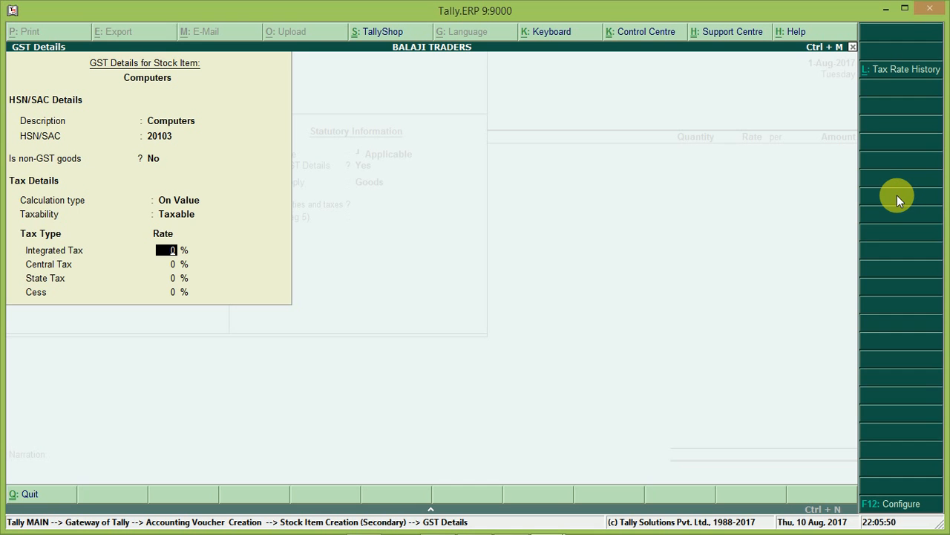
pyautogui.write('18')
# Step: Accept the Computers stock item and select it on the first invoice line
pyautogui.press('Return')
pyautogui.press('Return')
pyautogui.press('Return')
pyautogui.press('Return')
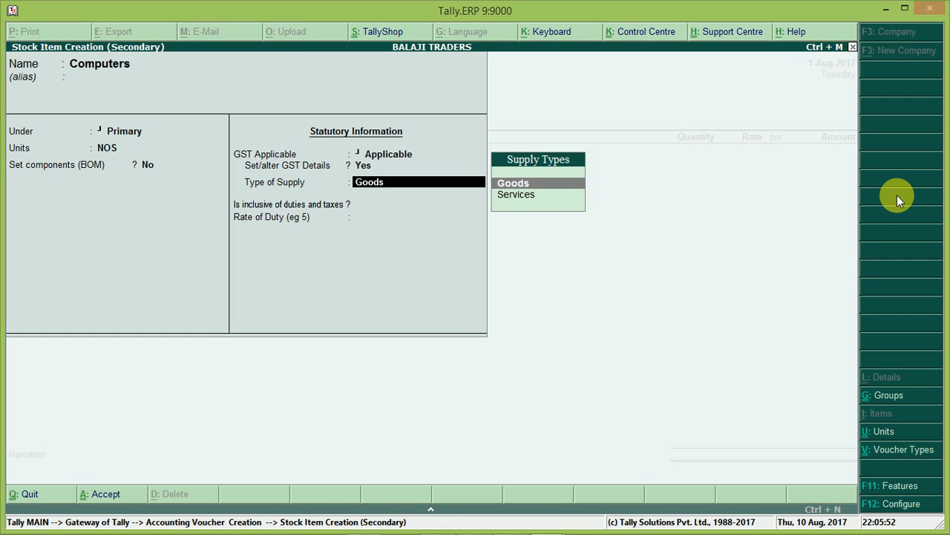
pyautogui.press('Return')
pyautogui.press('Return')
pyautogui.press('Return')
pyautogui.press('Return')
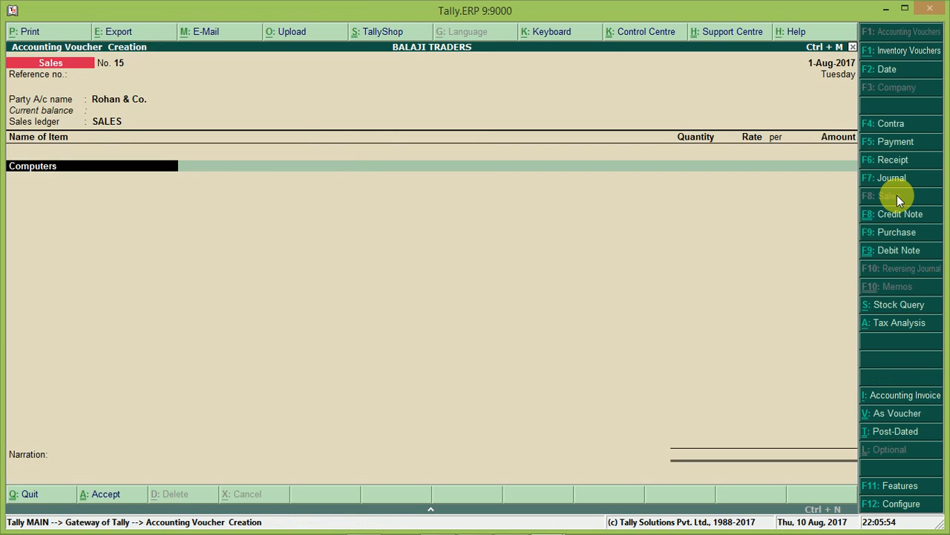
pyautogui.press('Return')
# Step: Enter a quantity of 20 and a rate of 10,000 for Computers
pyautogui.press('Return')
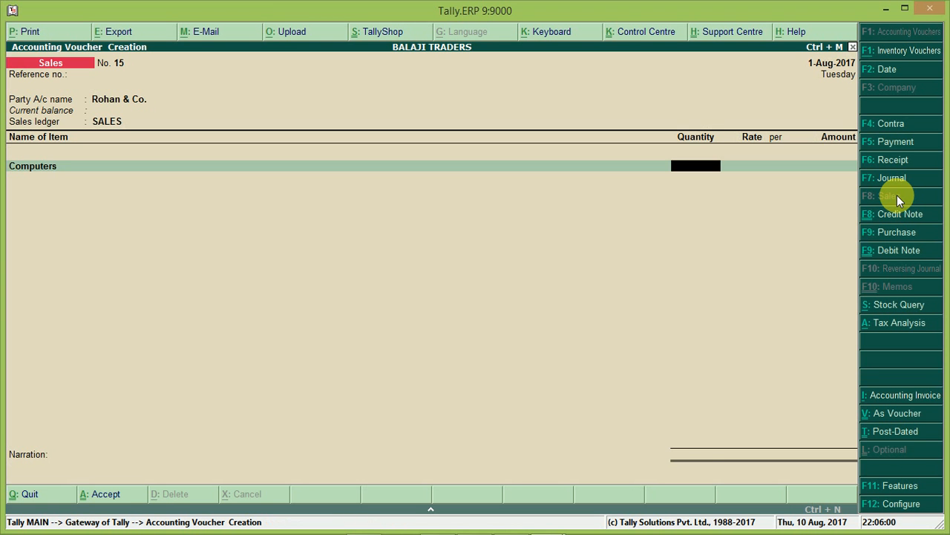
pyautogui.write('20')
pyautogui.press('Return')
pyautogui.write('10')
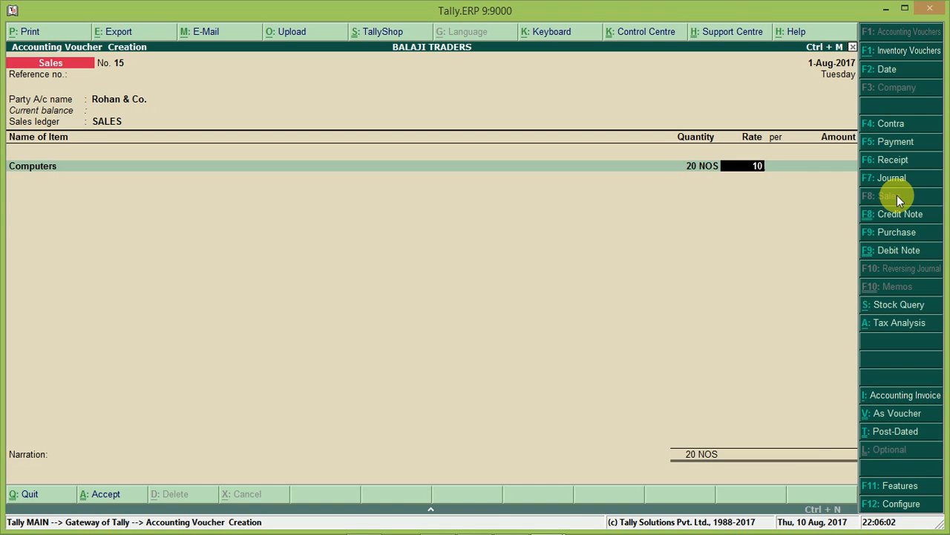
pyautogui.write(',000')
pyautogui.press('Return')
pyautogui.press('Return')
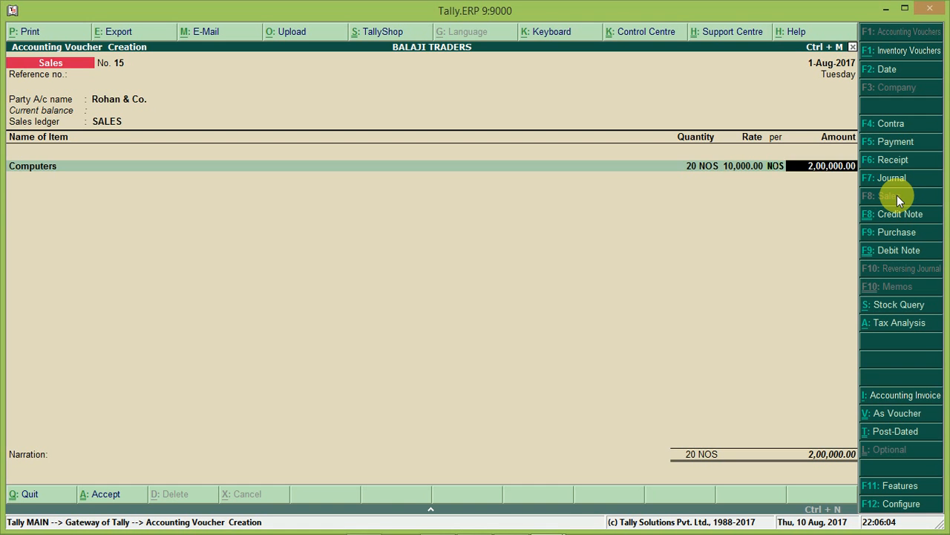
pyautogui.press('Return')
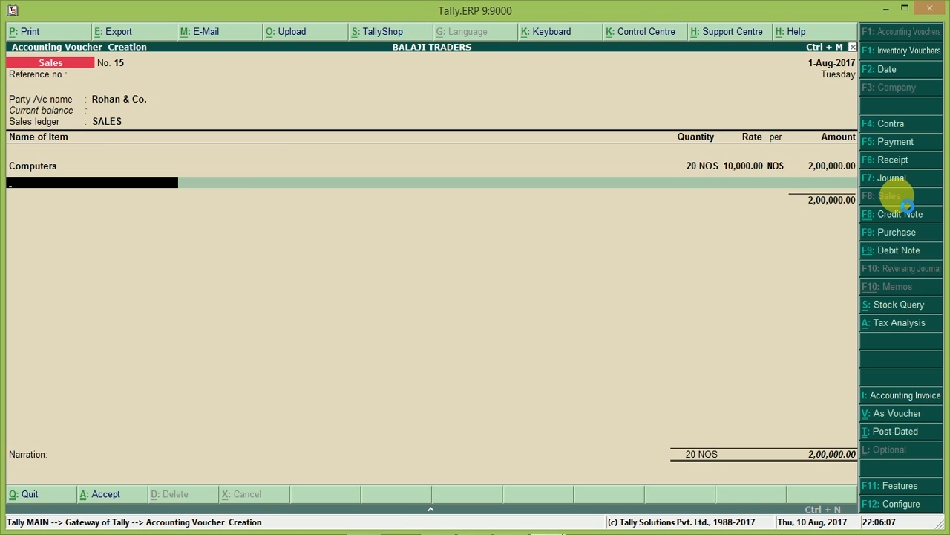
# Step: Create another stock item from the next invoice line, named Monitor, under Primary
pyautogui.hotkey('alt', 'c')
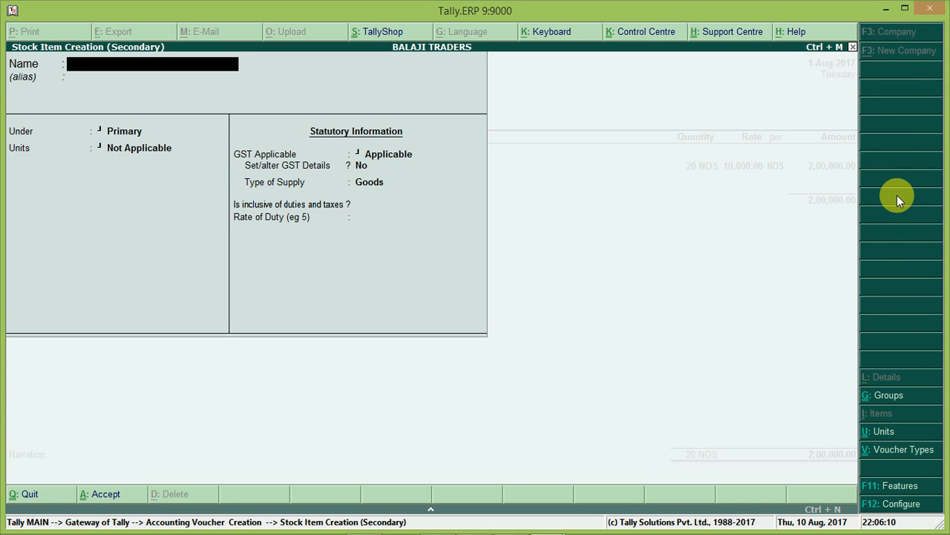
pyautogui.write('Monitor')
pyautogui.press('Return')
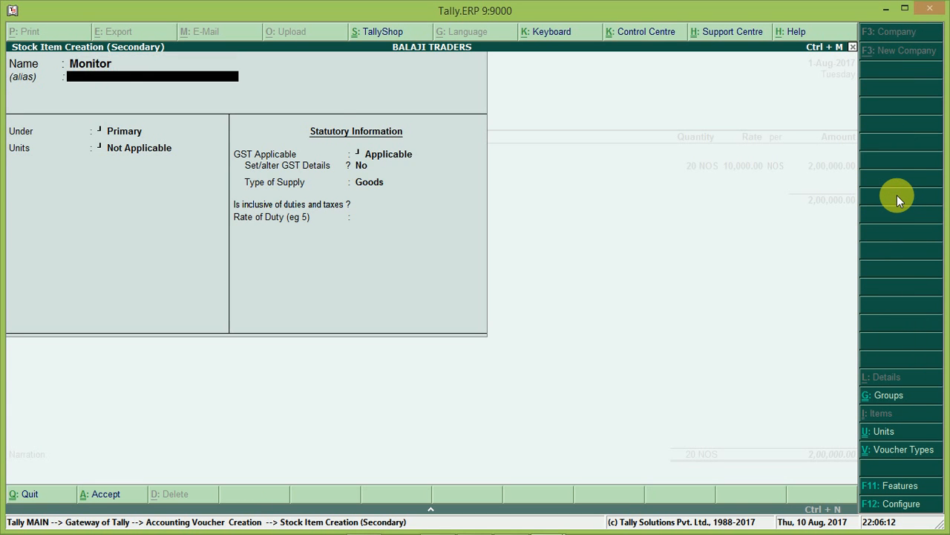
pyautogui.press('Return')
# Step: Set the new stock item's units to NOS
pyautogui.press('Return')
pyautogui.press('Down')
pyautogui.press('Down')
pyautogui.press('Return')
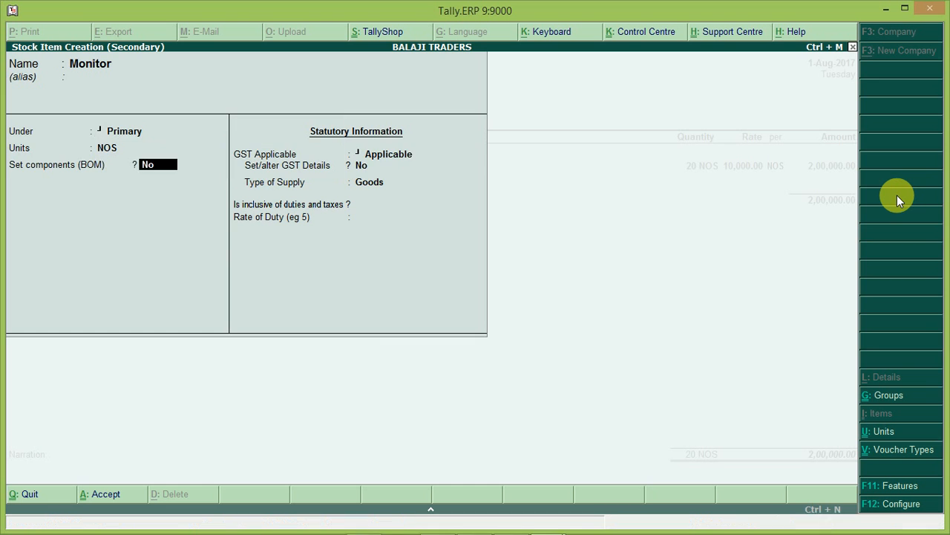
pyautogui.press('Return')
# Step: Rename the stock item from Monitor to Computer Tabes
pyautogui.press('BackSpace')
pyautogui.press('BackSpace')
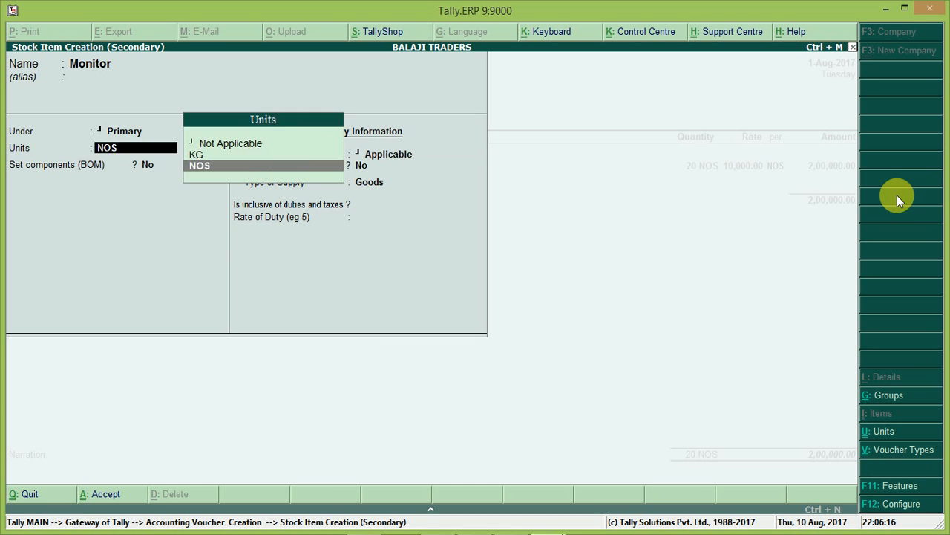
pyautogui.press('BackSpace')
pyautogui.press('BackSpace')
pyautogui.press('BackSpace')
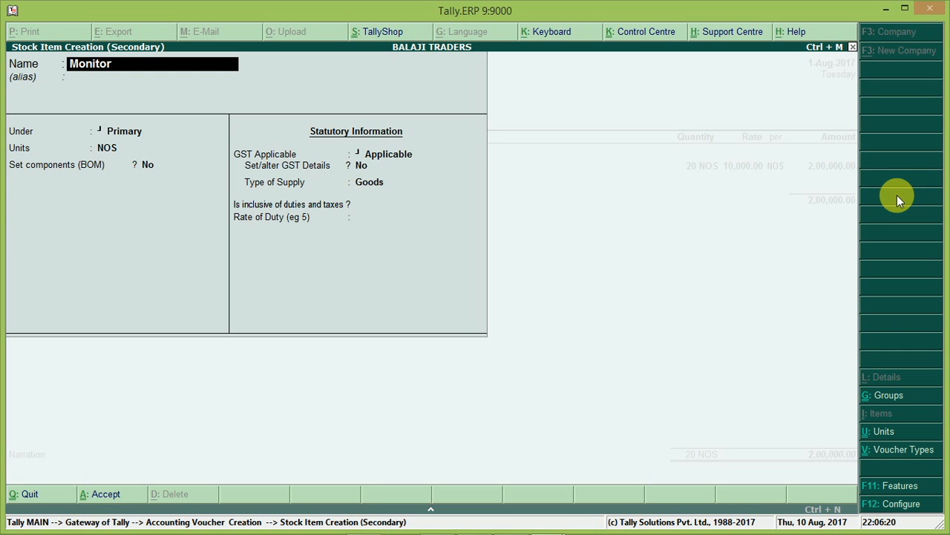
pyautogui.write('Computer Tab')
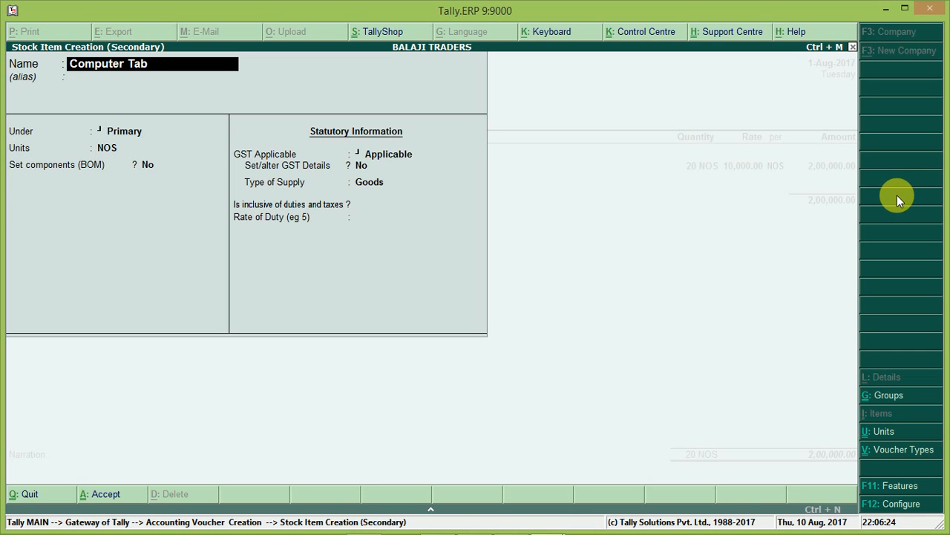
pyautogui.write('es')
# Step: Open the item's GST details and set the description to Computer Tables
pyautogui.press('Return')
pyautogui.press('Return')
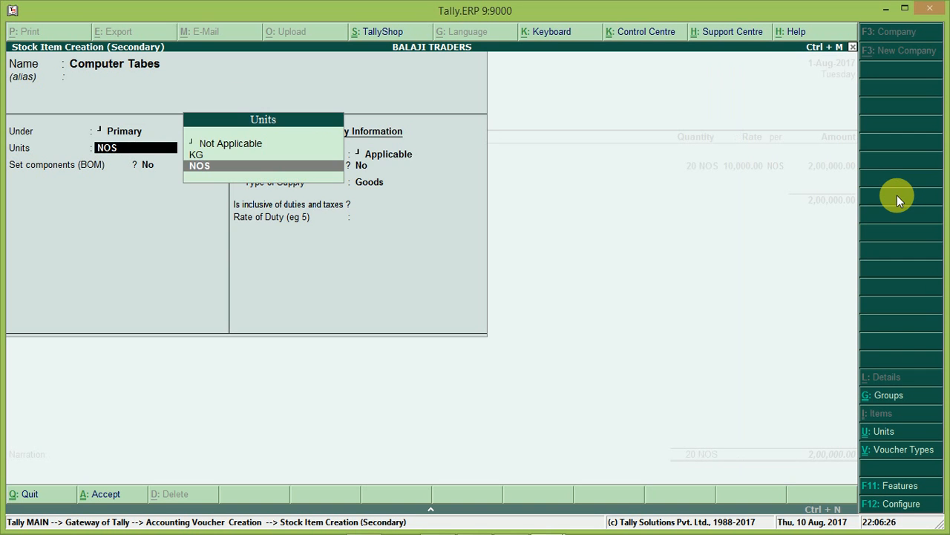
pyautogui.press('Return')
pyautogui.press('Return')
pyautogui.press('Return')
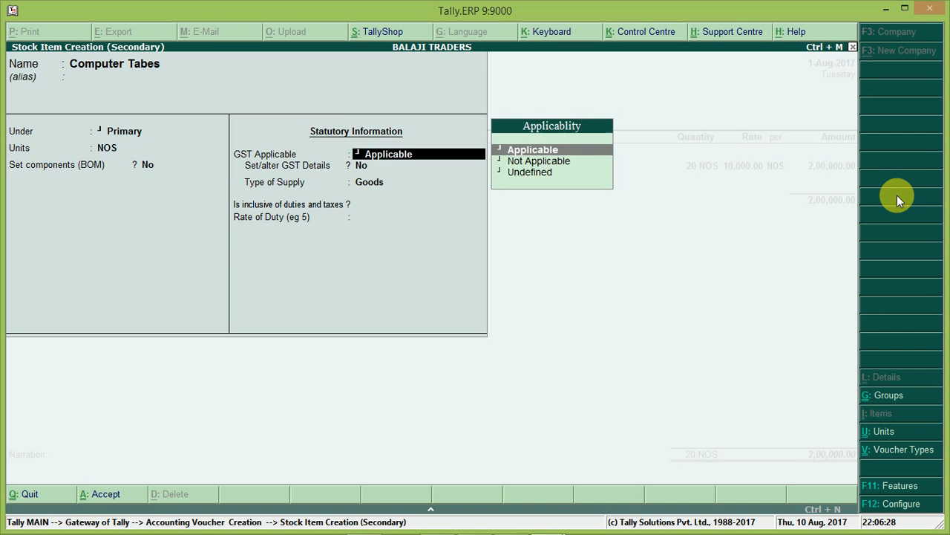
pyautogui.press('y')
pyautogui.press('Return')
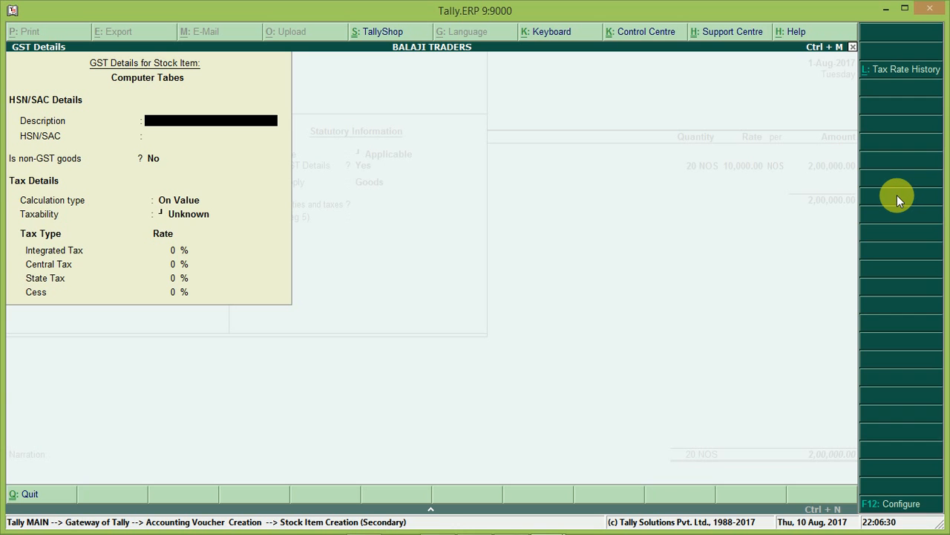
pyautogui.write('Computer Tables')
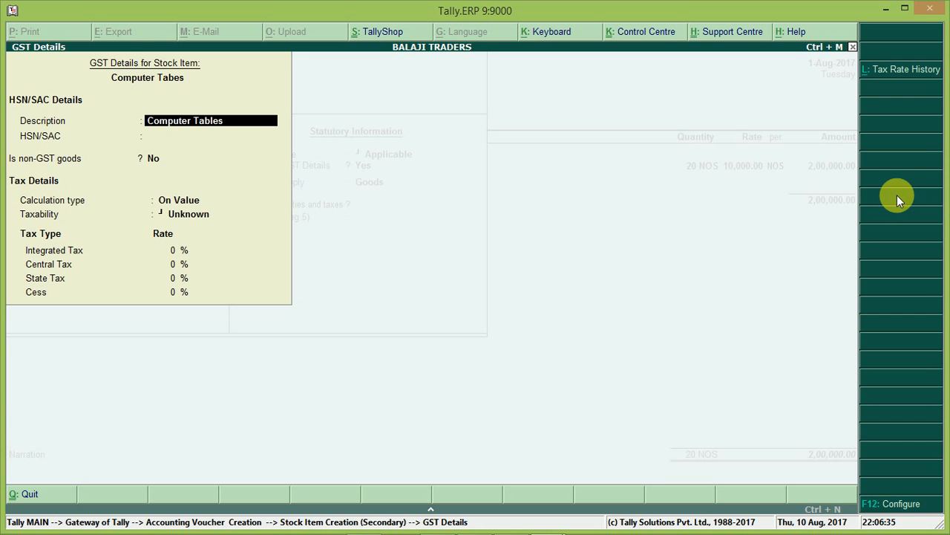
pyautogui.press('Return')
# Step: Set the item's HSN/SAC code to 2010 and taxability to Taxable
pyautogui.write('2010')
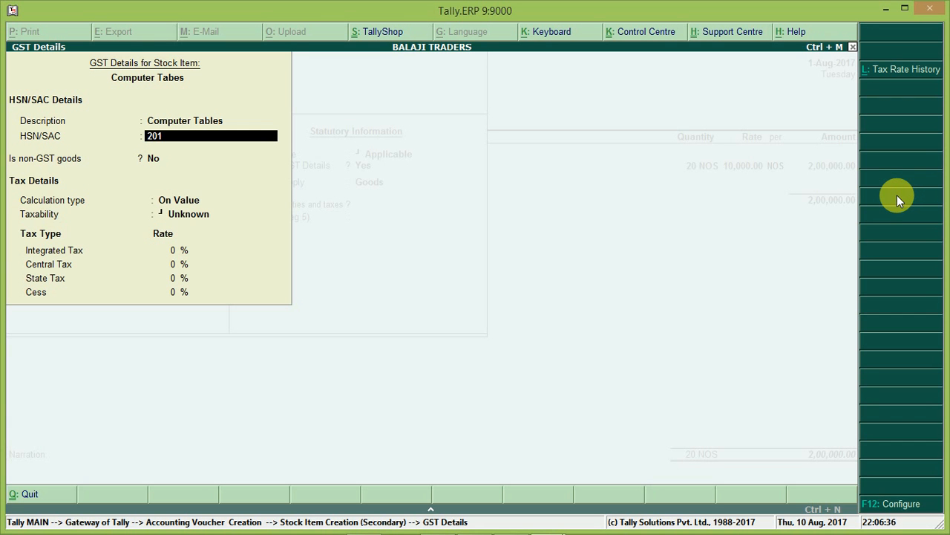
pyautogui.press('Return')
pyautogui.press('Return')
pyautogui.press('Return')
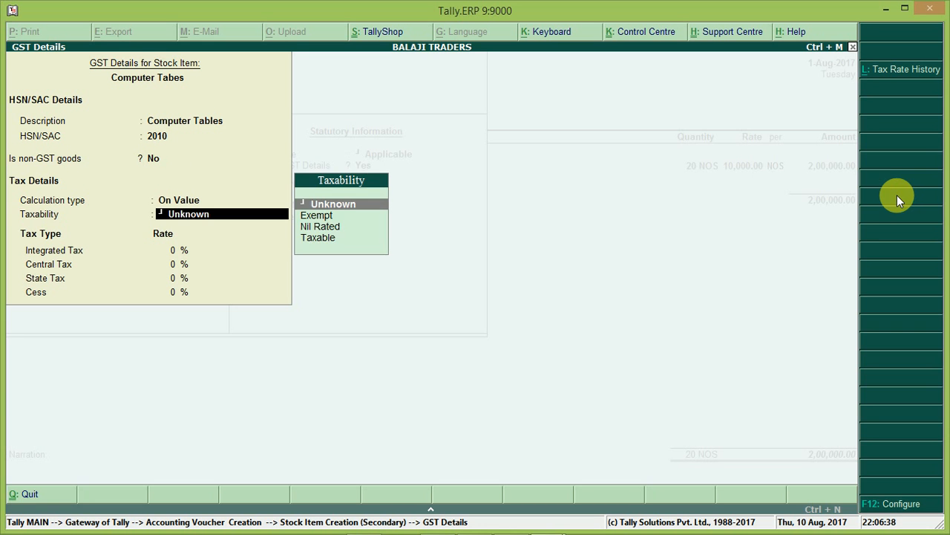
pyautogui.press('Down')
pyautogui.press('Down')
pyautogui.press('Down')
# Step: Set the integrated tax rate to 12% and accept the new stock item
pyautogui.press('Return')
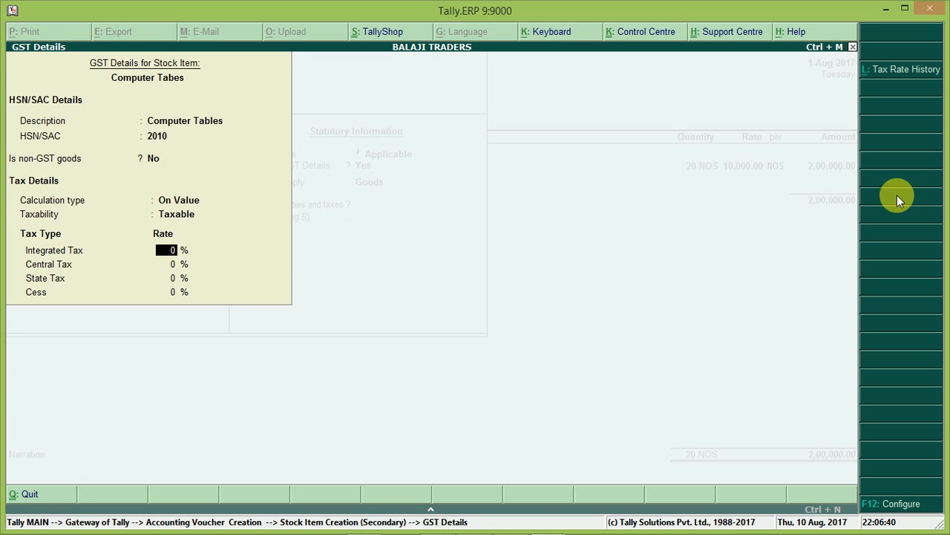
pyautogui.write('12')
pyautogui.press('Return')
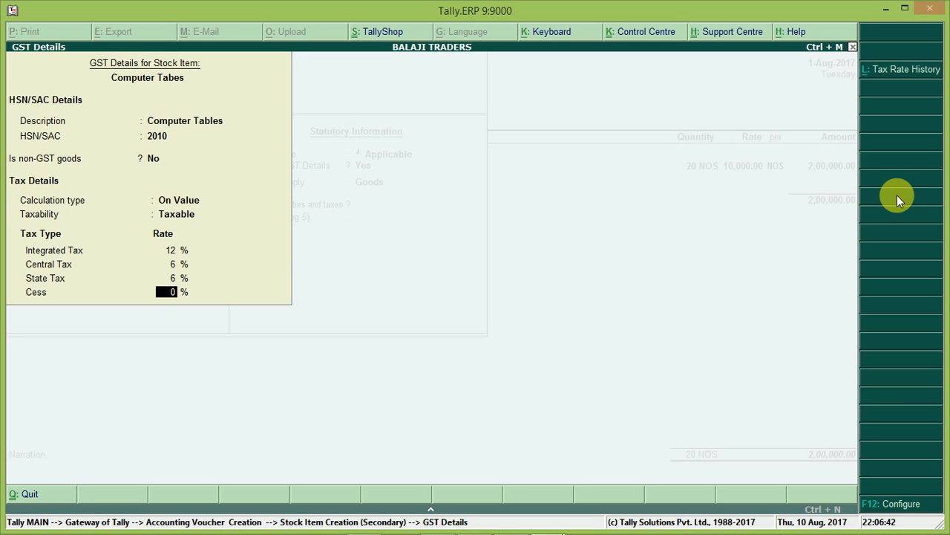
pyautogui.press('Return')
pyautogui.press('Return')
pyautogui.press('Return')
pyautogui.press('Return')
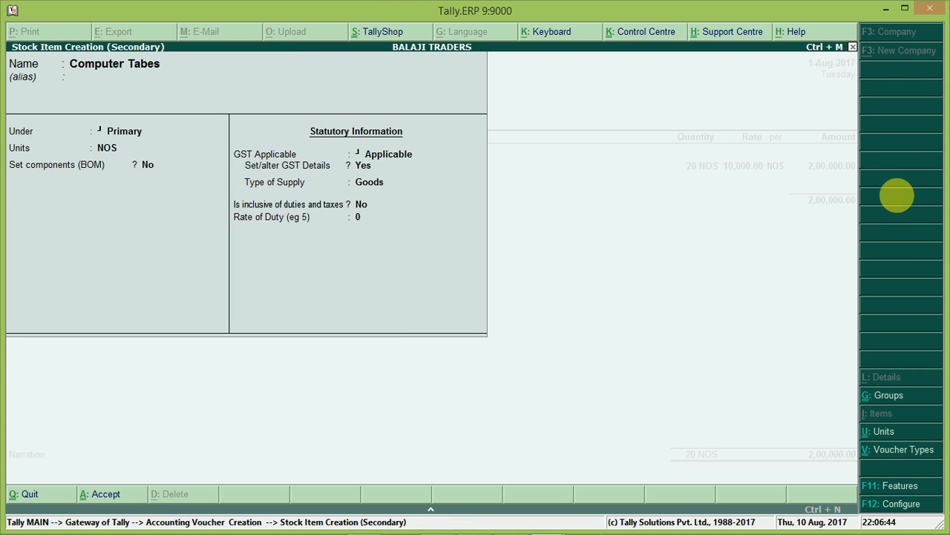
pyautogui.press('Return')
# Step: Enter a quantity of 20 and a rate of 1,000 for Computer Tabes on the invoice
pyautogui.press('Return')
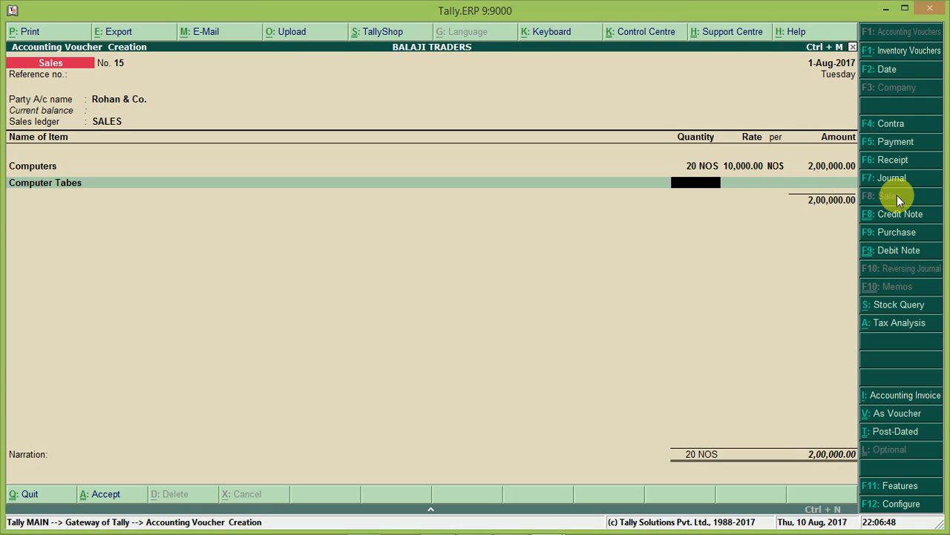
pyautogui.write('20')
pyautogui.press('Return')
pyautogui.write('1,00')
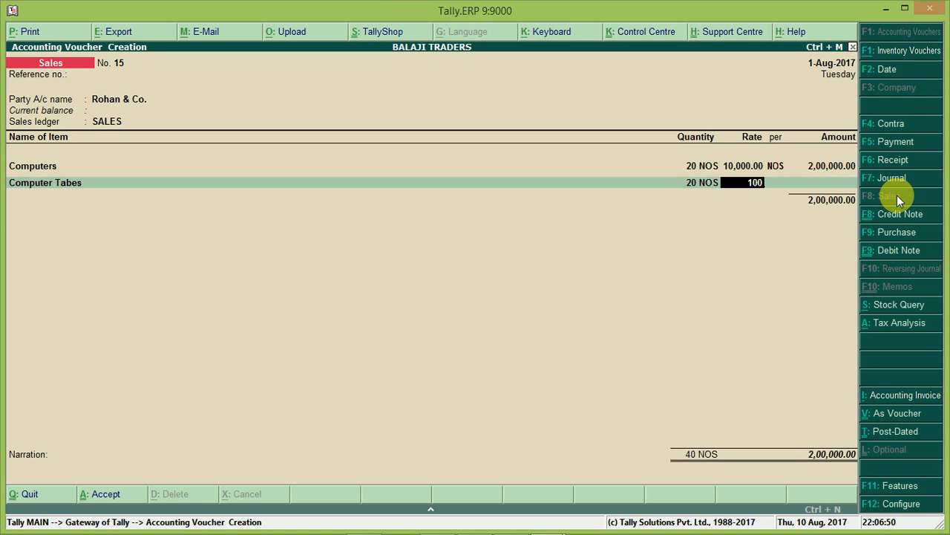
pyautogui.write('0')
pyautogui.press('Return')
pyautogui.press('Return')
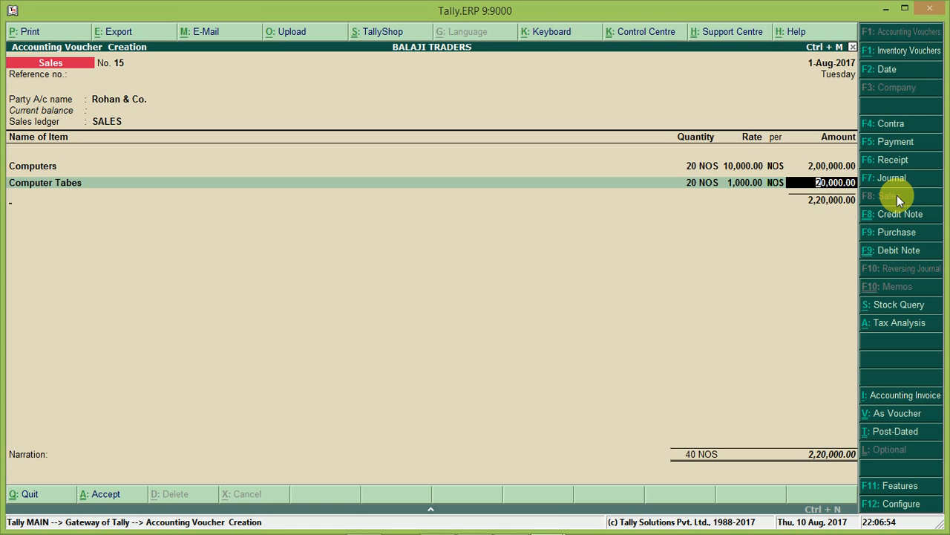
pyautogui.press('Return')
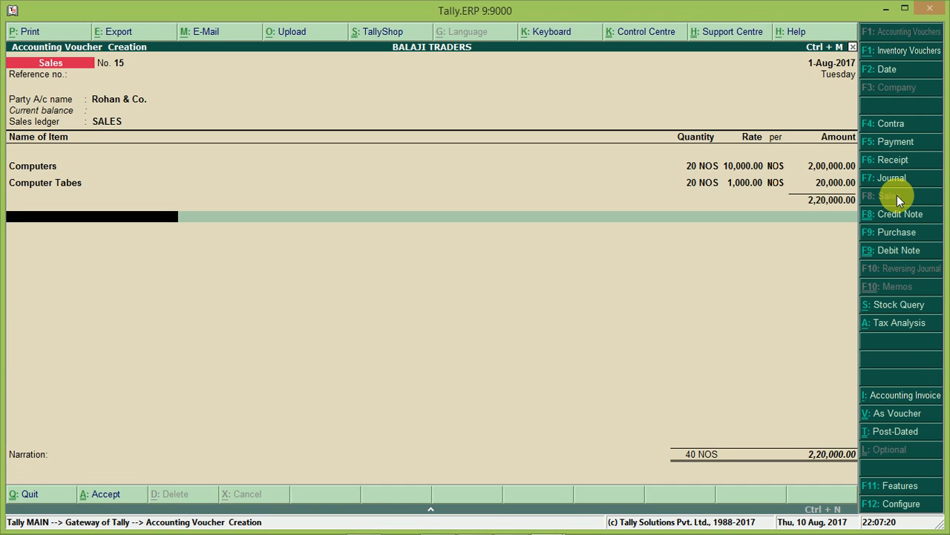
# Step: Return to the second invoice line and alter the stock item's name to Computer Tables
pyautogui.press('BackSpace')
pyautogui.press('BackSpace')
pyautogui.press('BackSpace')
pyautogui.press('BackSpace')
pyautogui.press('BackSpace')
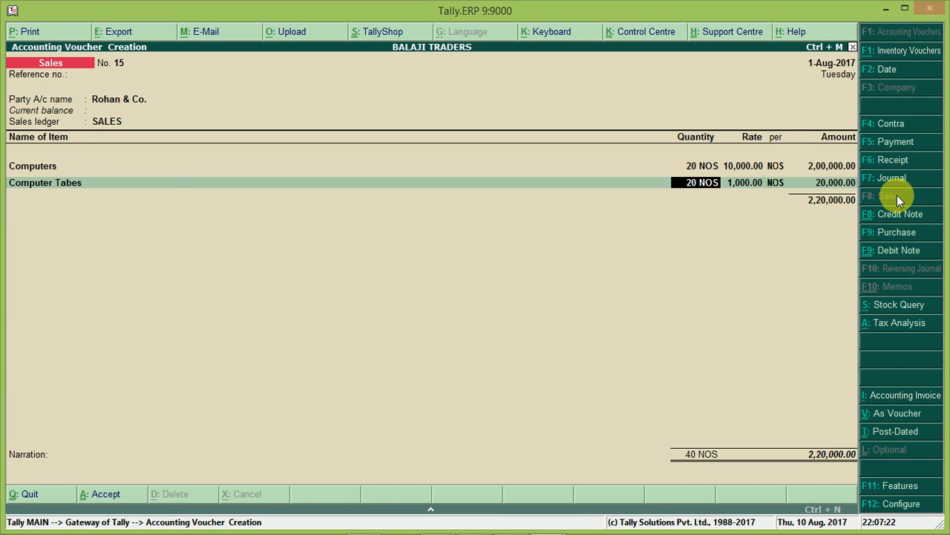
pyautogui.press('Return')
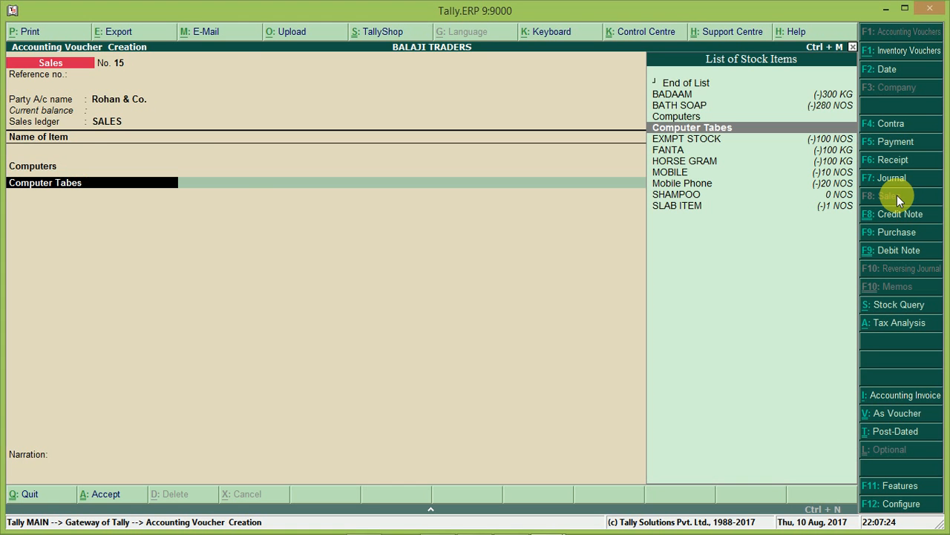
pyautogui.hotkey('ctrl', 'Return')
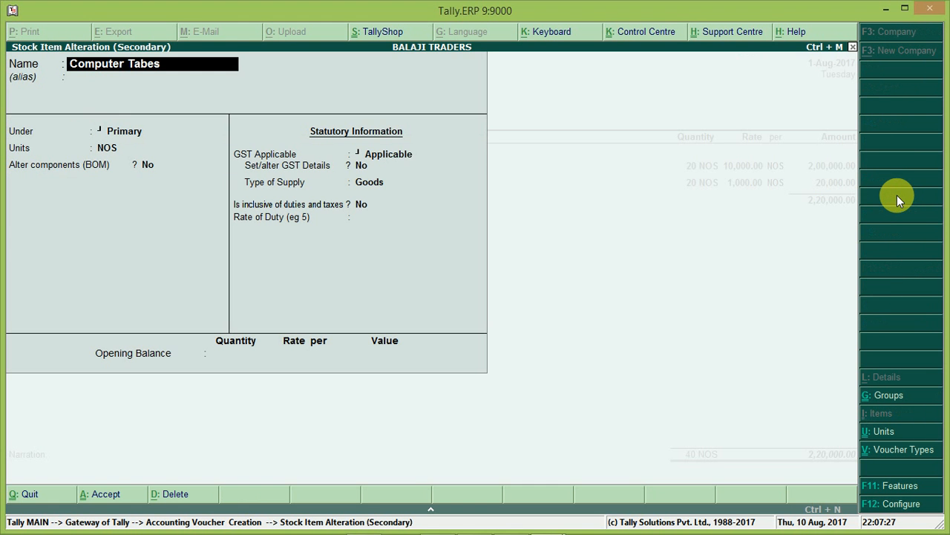
pyautogui.press('BackSpace')
pyautogui.press('BackSpace')
pyautogui.press('BackSpace')
pyautogui.write('bles')
pyautogui.press('Return')
pyautogui.press('Return')
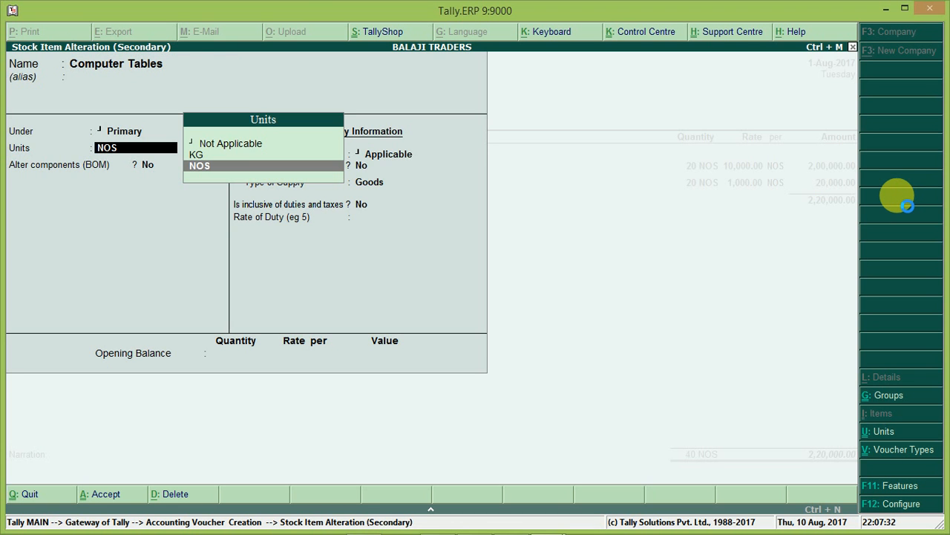
pyautogui.hotkey('ctrl', 'a')
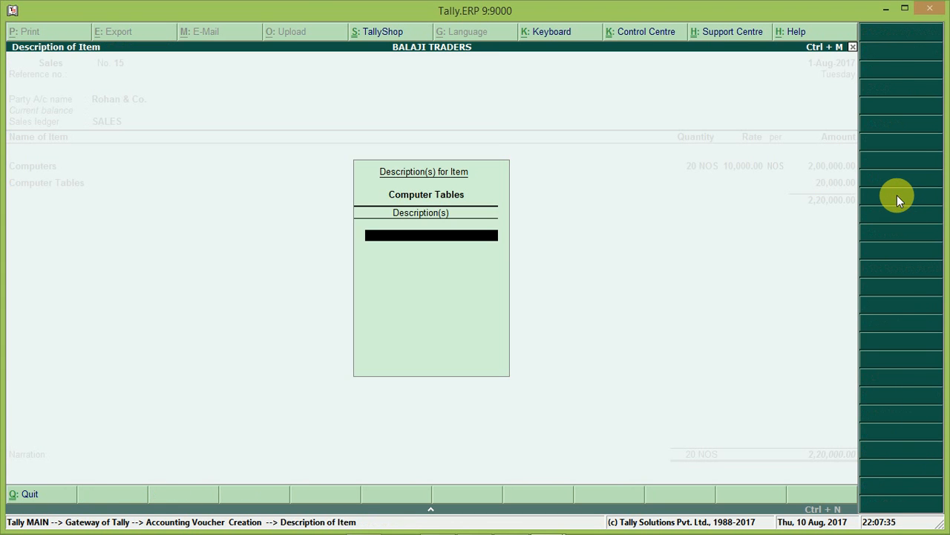
pyautogui.press('Return')
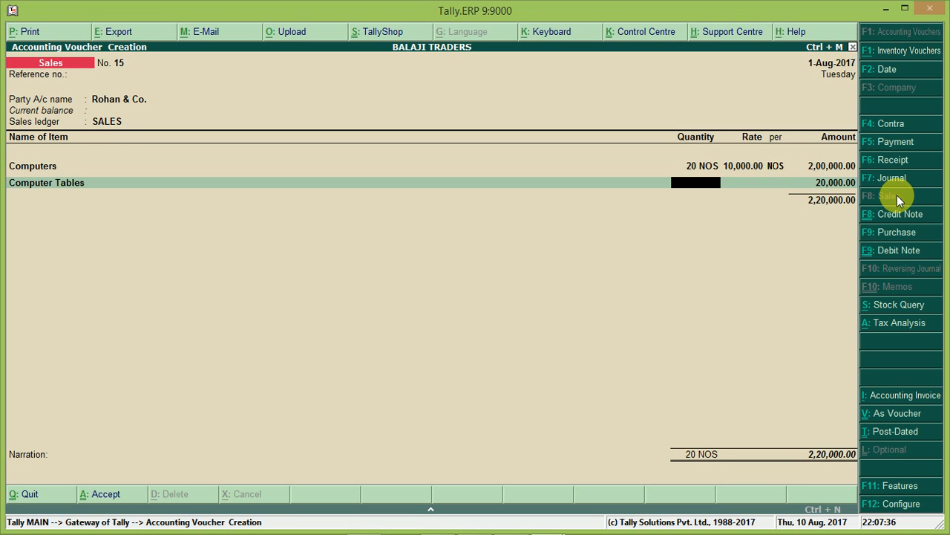
# Step: Enter a quantity of 20 and a rate of 1000 for Computer Tables and move to the next line
pyautogui.write('20')
pyautogui.press('Return')
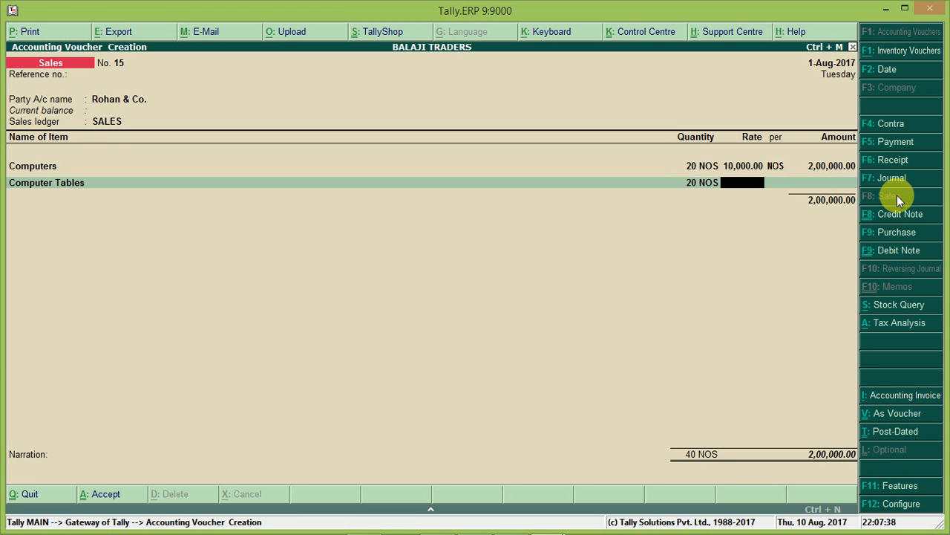
pyautogui.write('1000')
pyautogui.press('Return')
pyautogui.press('Return')
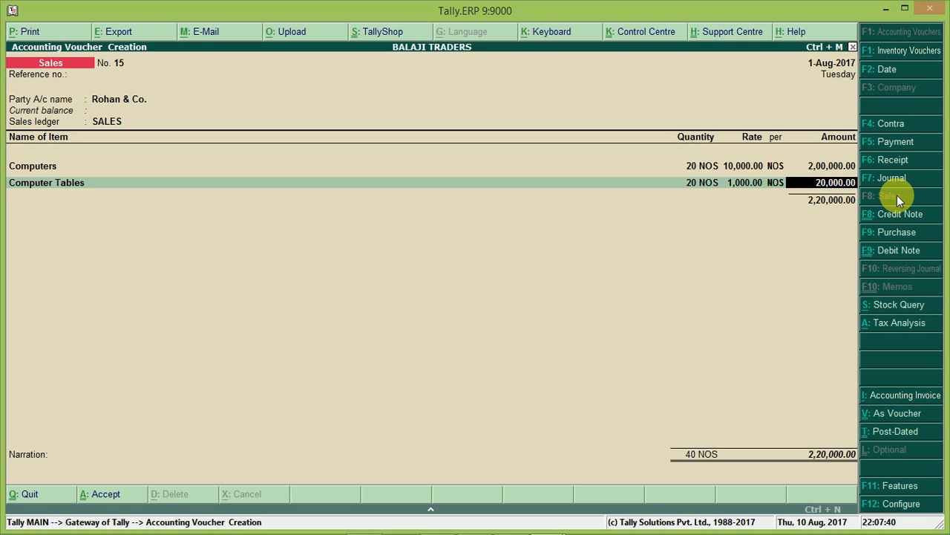
pyautogui.press('Return')
pyautogui.press('Return')
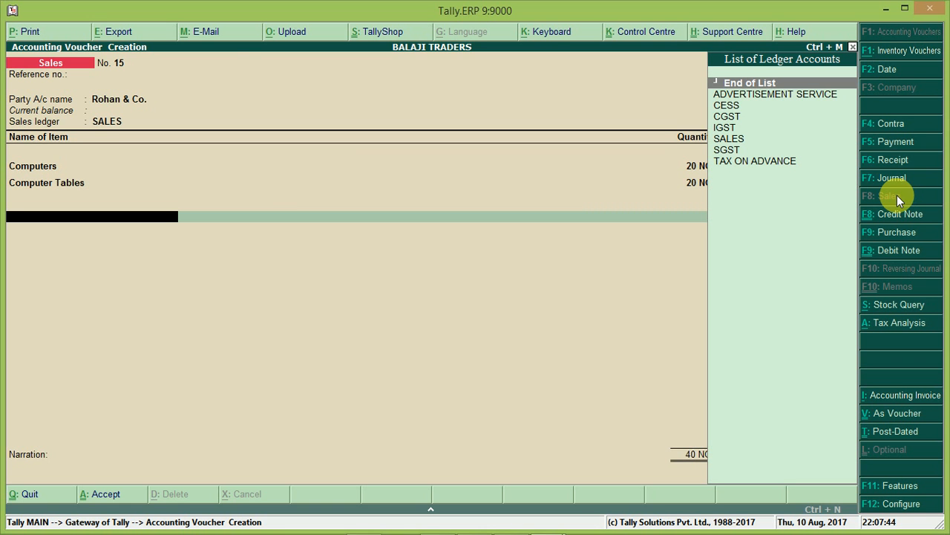
# Step: Create a new ledger from the invoice named Delivery Charges
pyautogui.hotkey('alt', 'c')
pyautogui.write('Del')
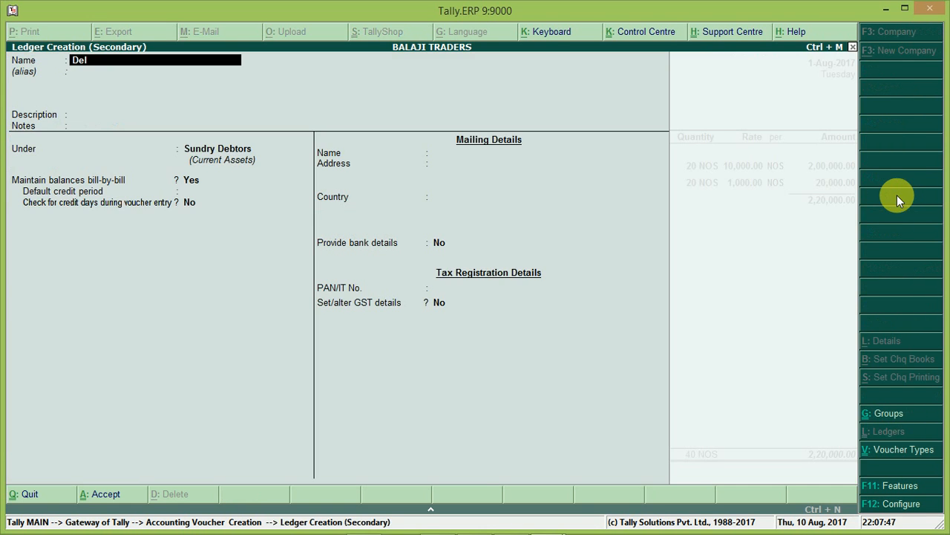
pyautogui.write('ivery Charges')
pyautogui.press('Return')
pyautogui.press('Return')
pyautogui.press('Return')
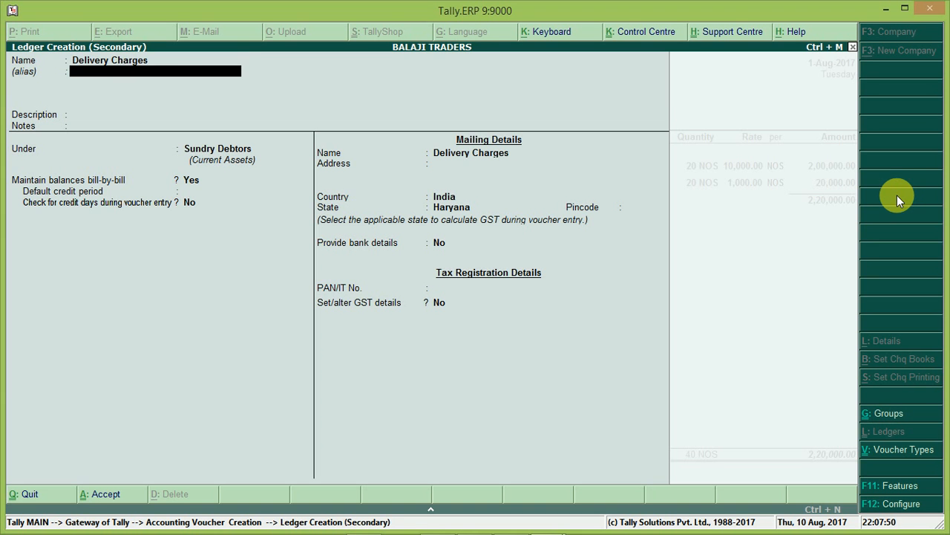
# Step: Place the Delivery Charges ledger under Indirect Incomes
pyautogui.press('Return')
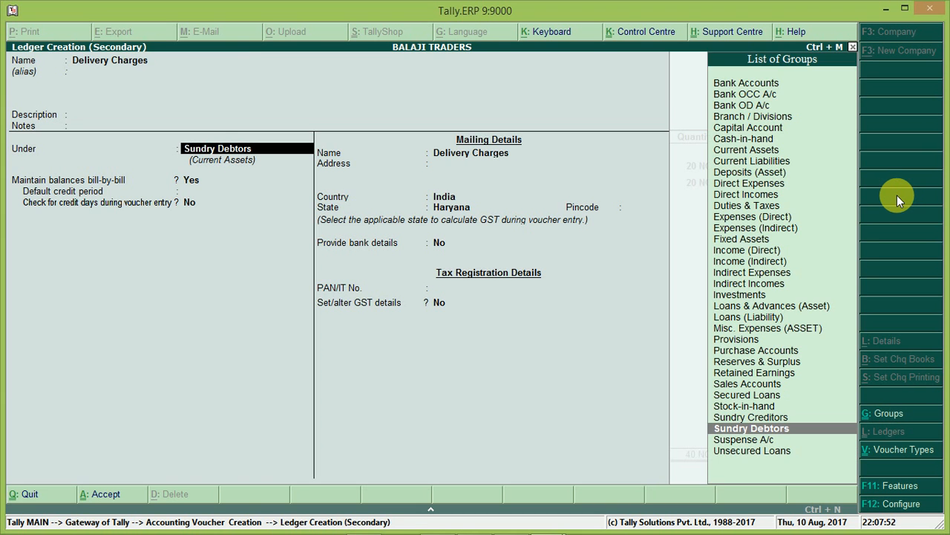
pyautogui.write('i')
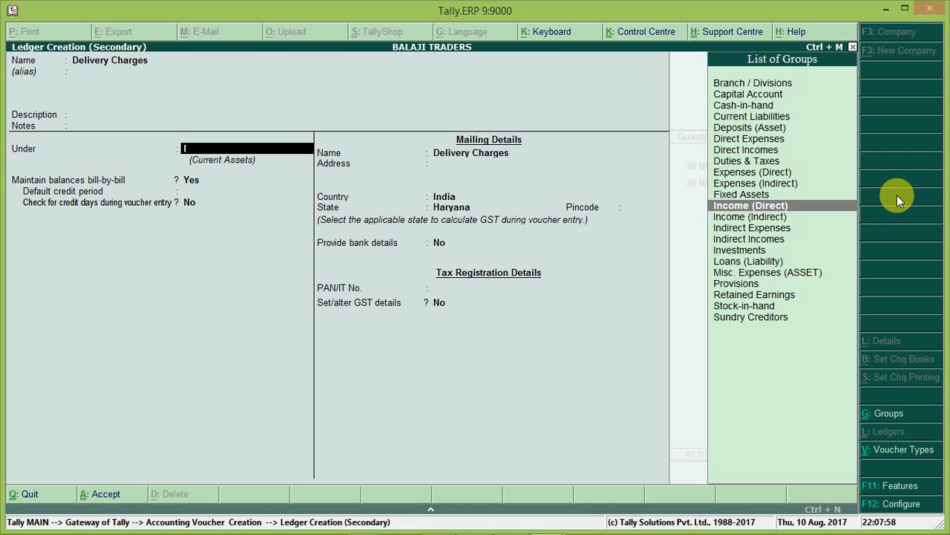
pyautogui.press('Down')
pyautogui.press('Down')
pyautogui.press('Down')
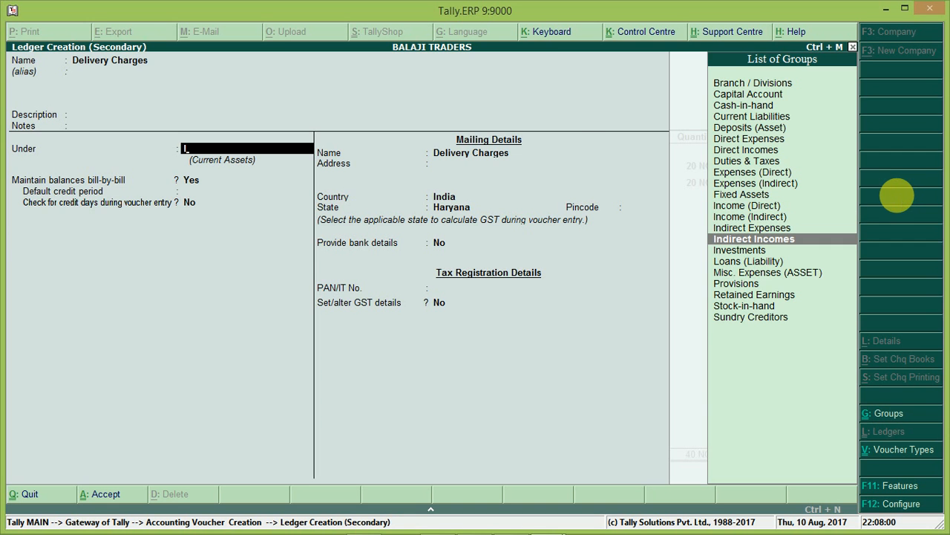
pyautogui.press('Return')
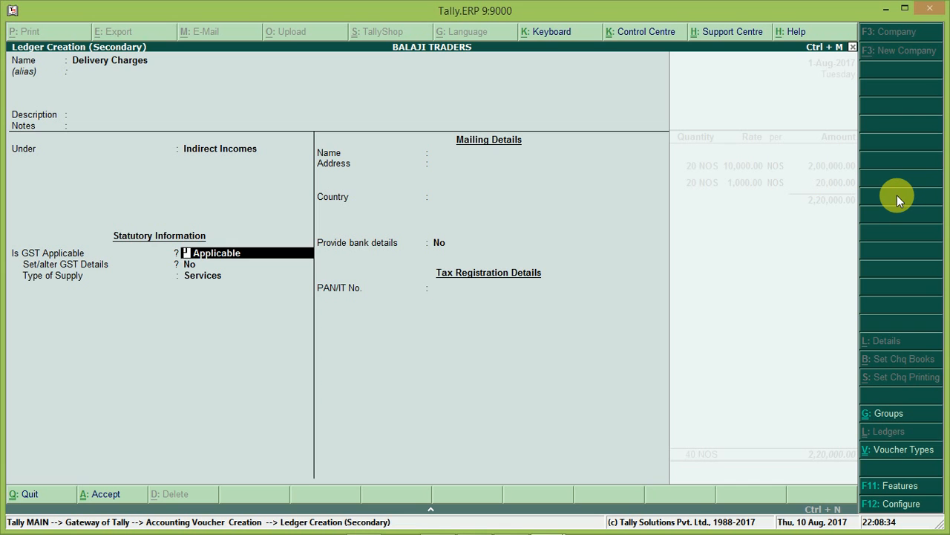
# Step: Keep GST applicable for Delivery Charges, open its GST details and set the HSN/SAC to 2010
pyautogui.press('Return')
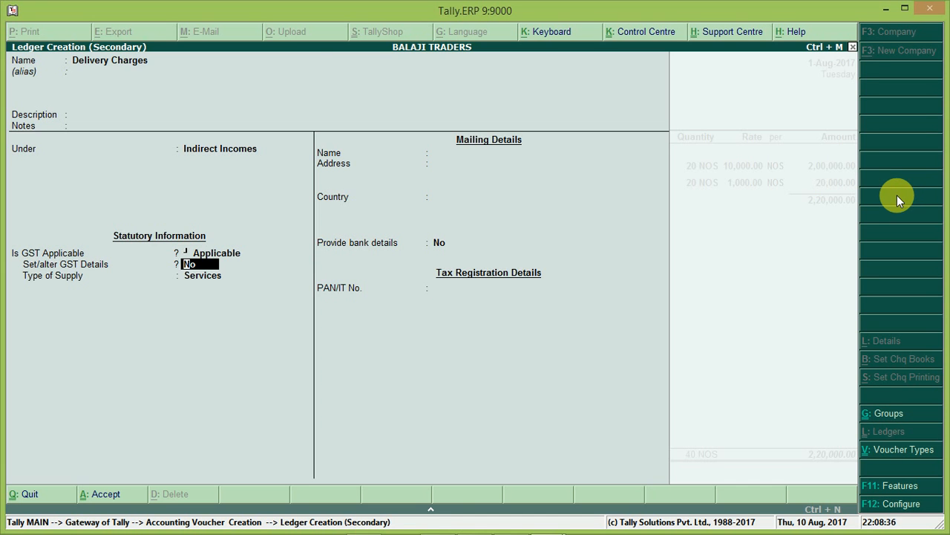
pyautogui.press('y')
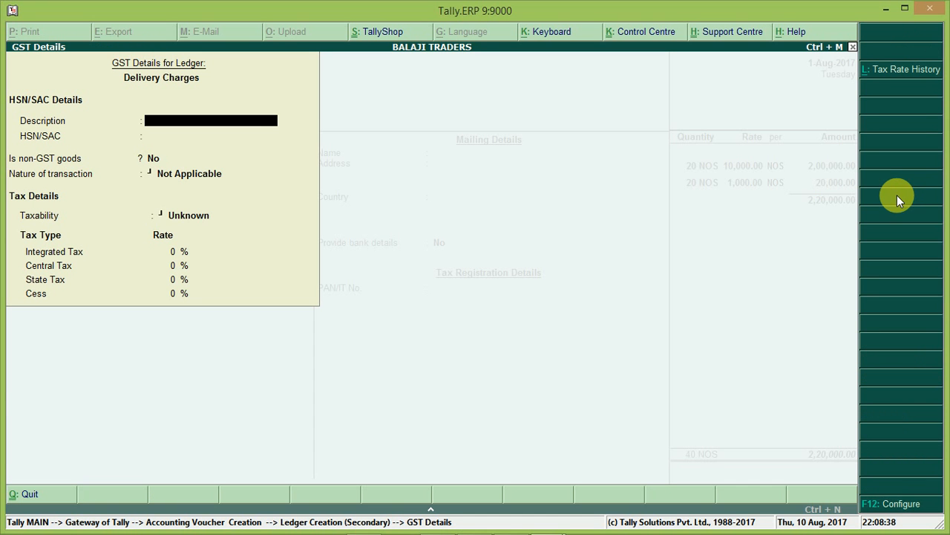
pyautogui.press('Return')
pyautogui.write('2010')
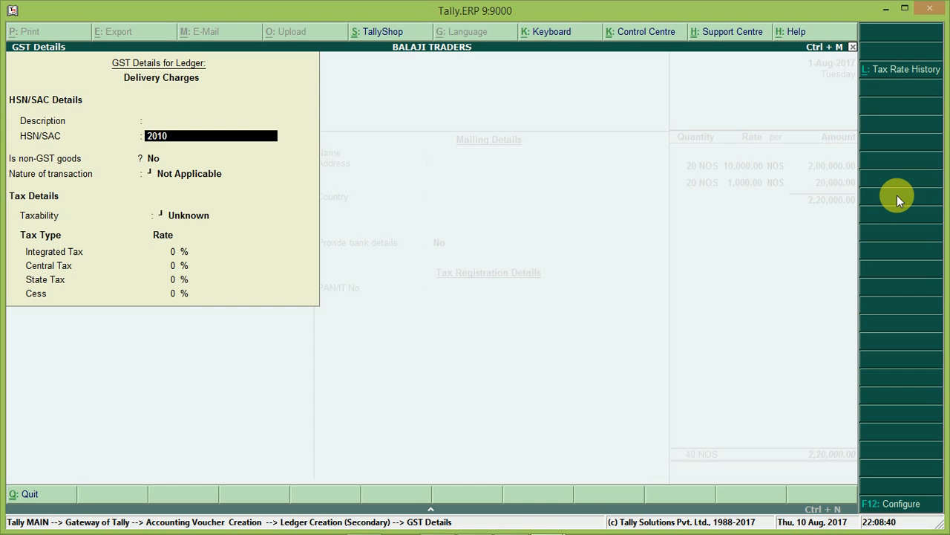
pyautogui.press('Return')
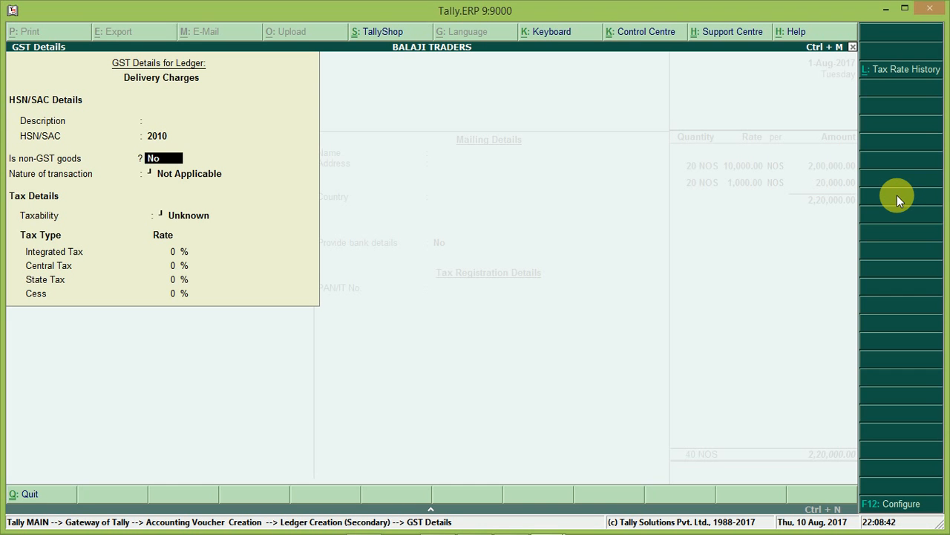
# Step: Set the ledger's nature of transaction to Sales Taxable
pyautogui.press('Return')
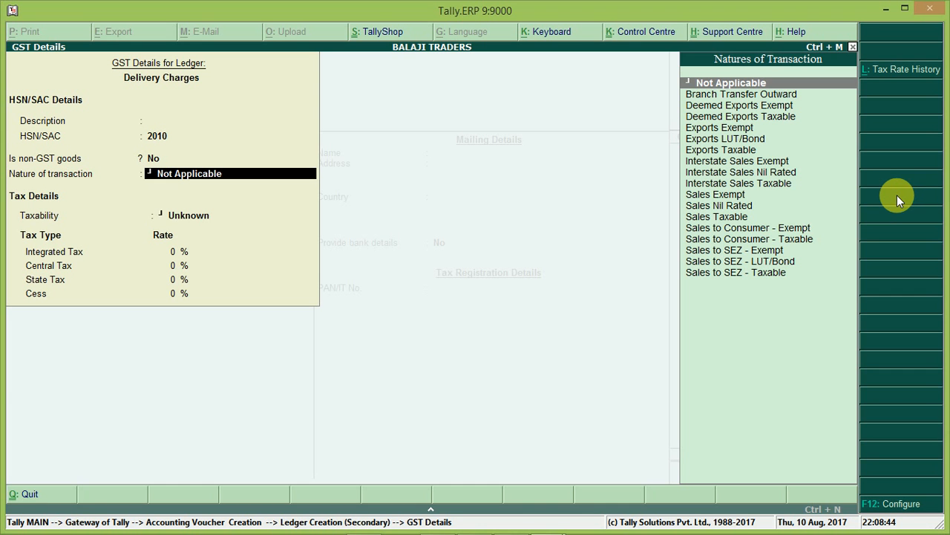
pyautogui.write('s')
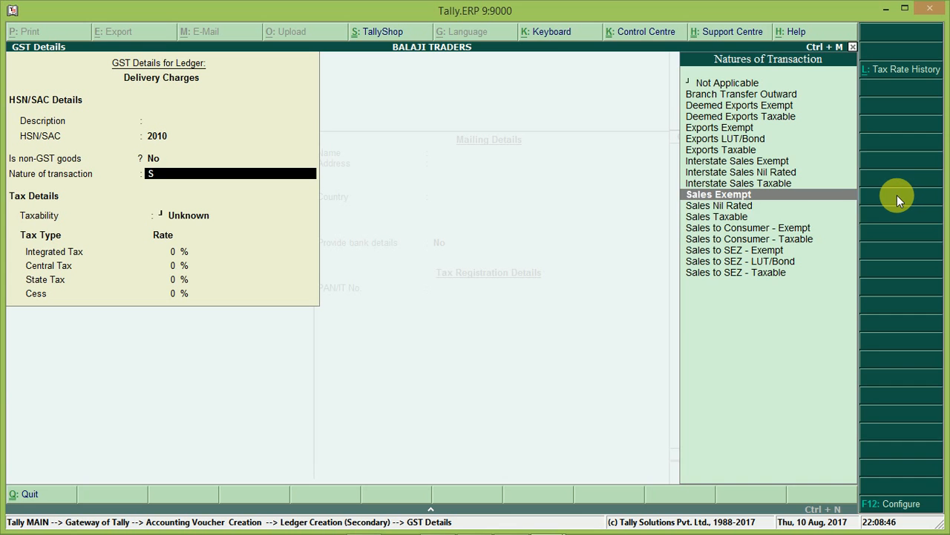
pyautogui.press('Down')
pyautogui.press('Down')
pyautogui.press('Return')
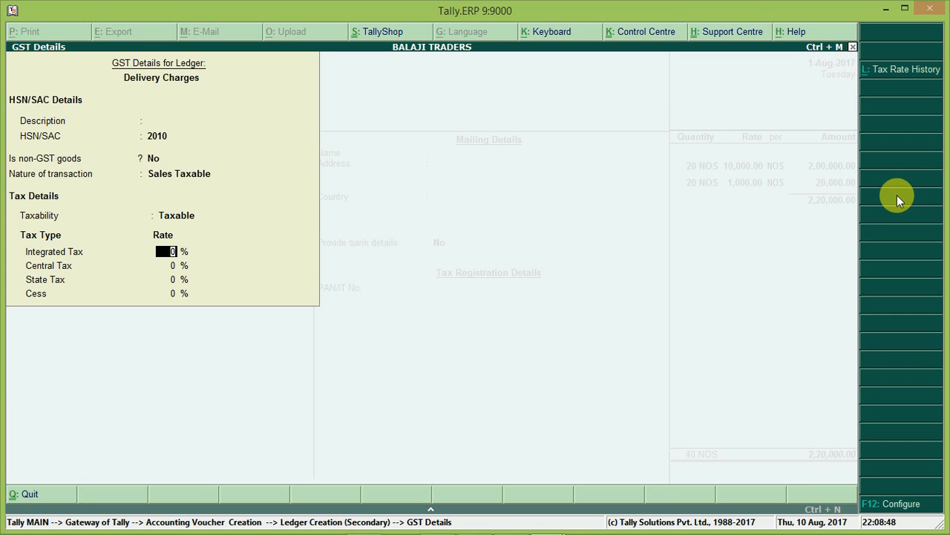
# Step: Set the integrated tax rate to 5% and save the Delivery Charges ledger
pyautogui.write('5')
pyautogui.press('Return')
pyautogui.press('Return')
pyautogui.press('Return')
pyautogui.press('Return')
pyautogui.press('Return')
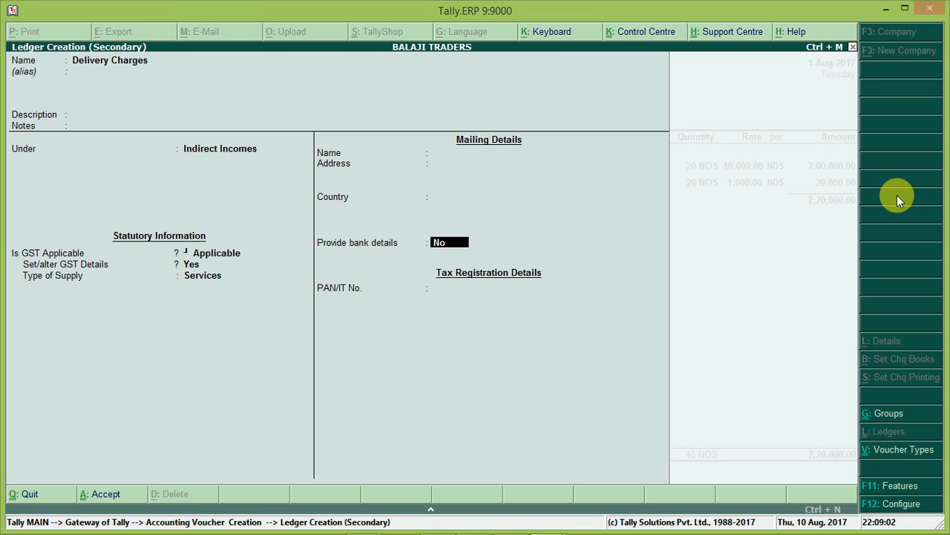
pyautogui.press('Return')
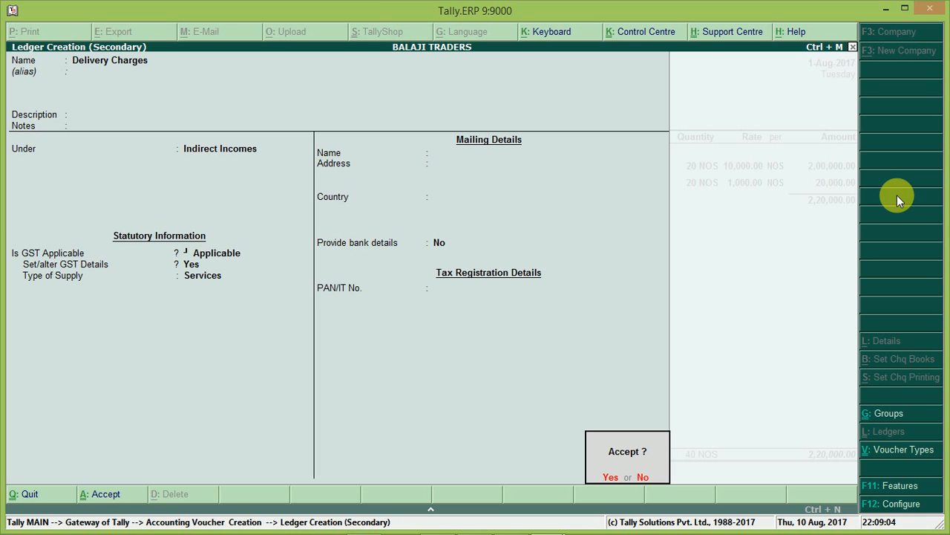
pyautogui.press('Return')
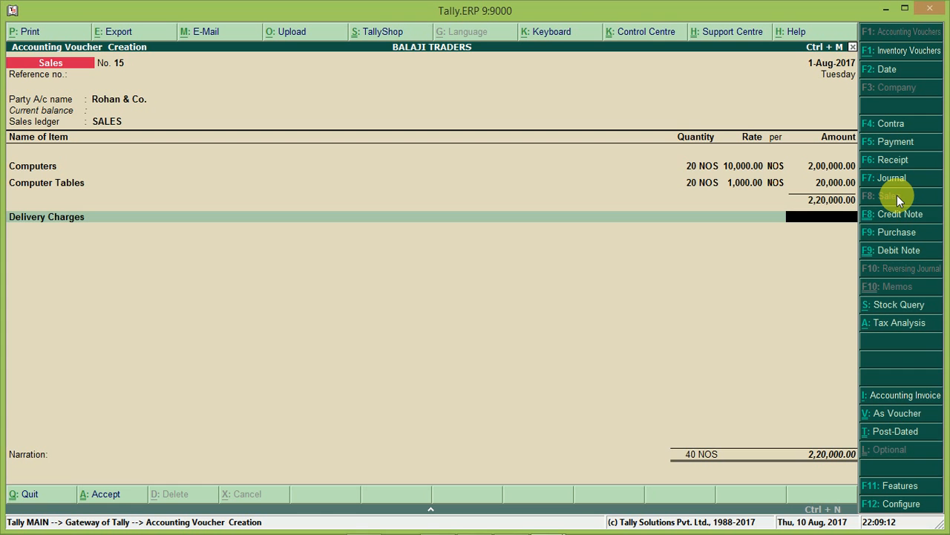
# Step: Enter 2500 as the Delivery Charges amount on the invoice
pyautogui.write('2500')
pyautogui.press('Return')
pyautogui.press('Return')
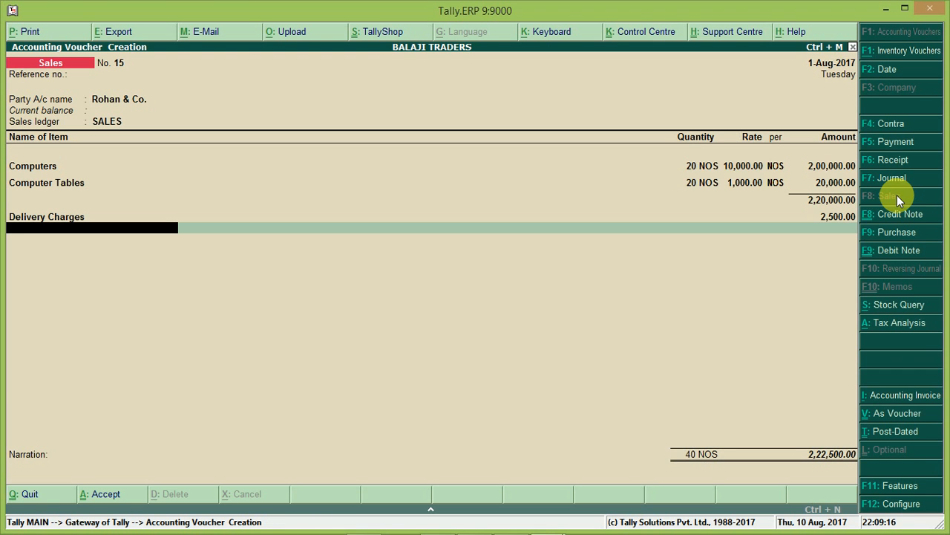
# Step: Add the CGST and SGST tax ledgers below Delivery Charges on the invoice
pyautogui.write('Cg')
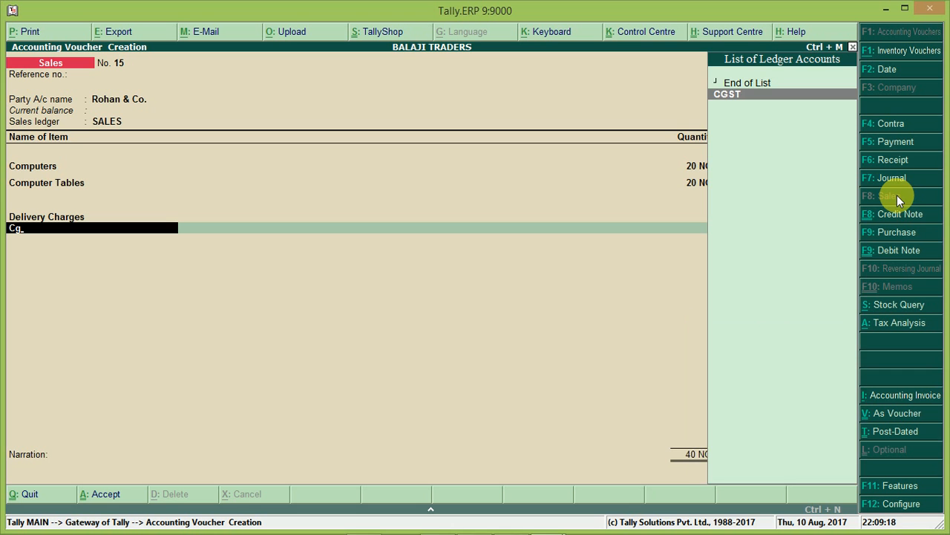
pyautogui.press('Return')
pyautogui.press('Return')
pyautogui.write('Sgst')
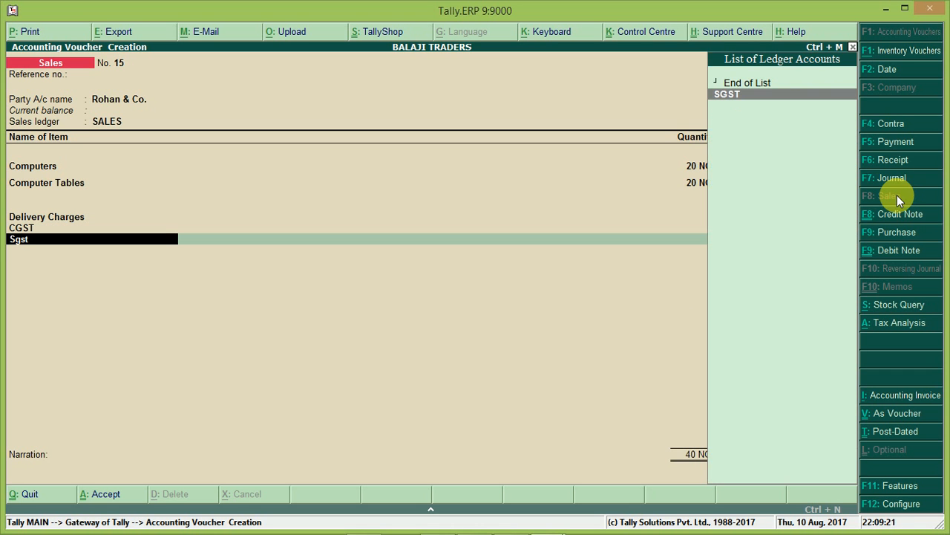
pyautogui.press('Return')
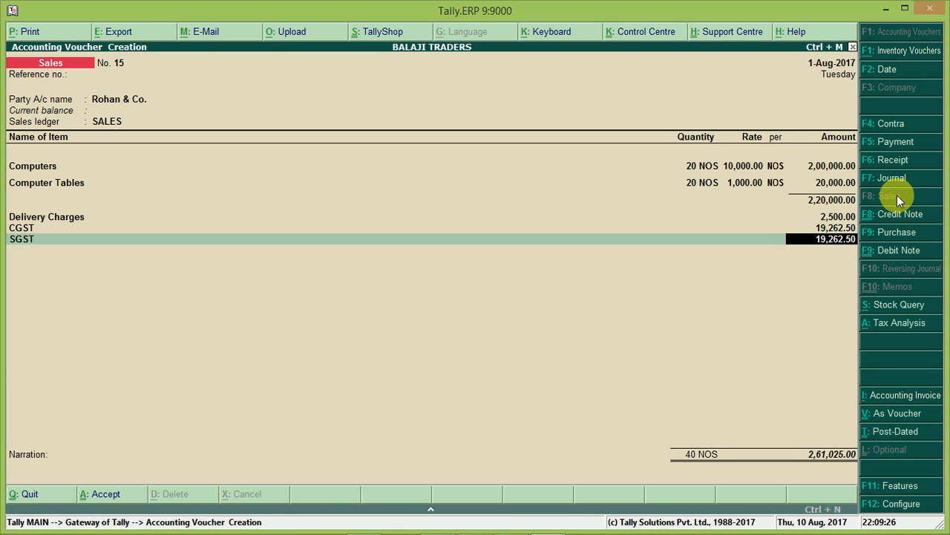
# Step: Open the invoice's tax analysis in detailed view and review the GST breakdown for each item, then return
pyautogui.hotkey('alt', 'a')
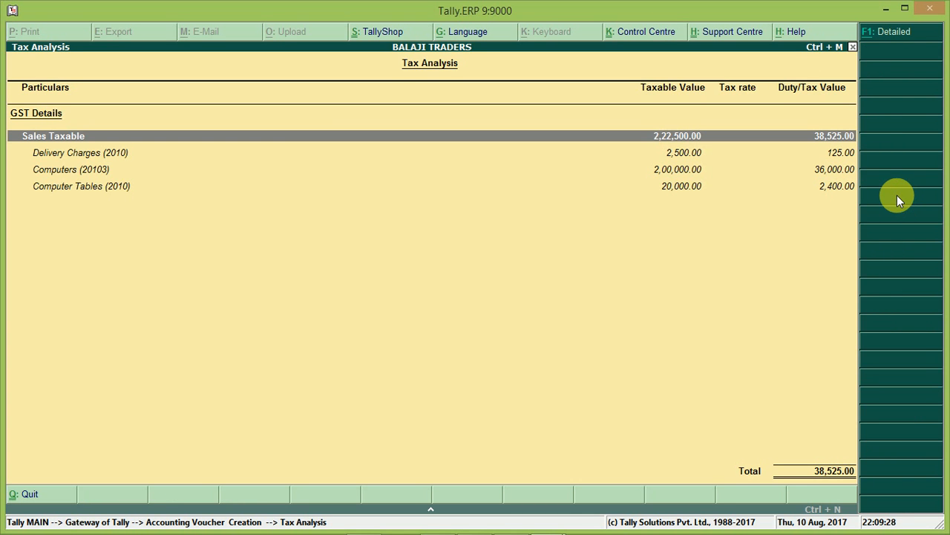
pyautogui.hotkey('alt', 'F1')
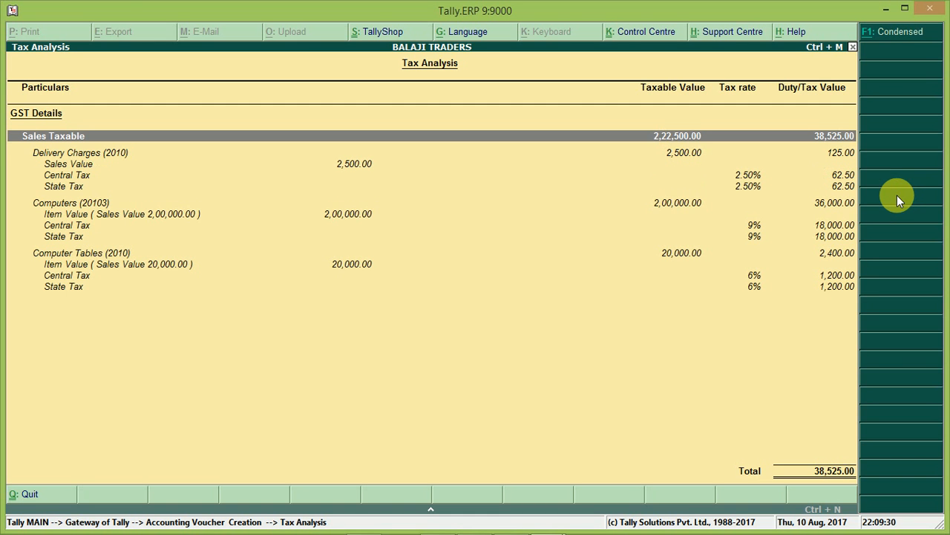
pyautogui.press('Down')
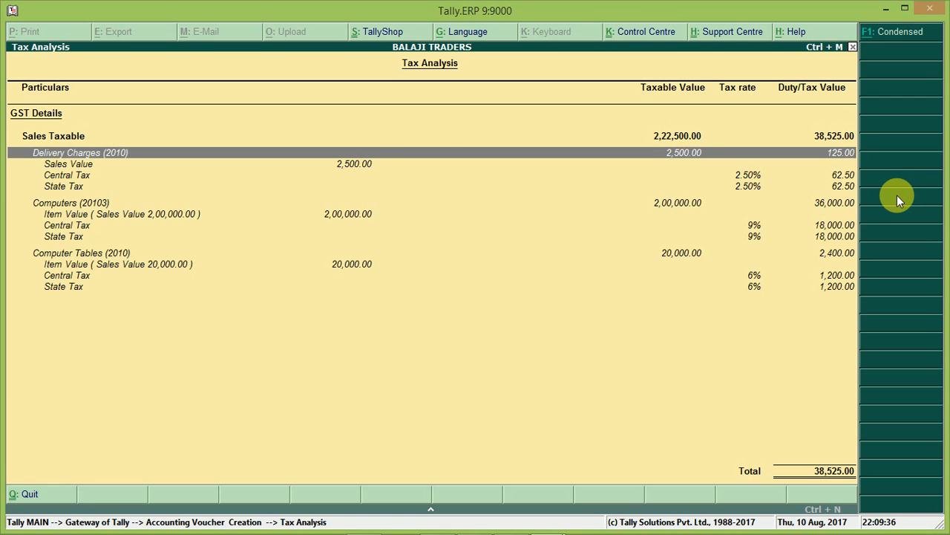
pyautogui.press('Down')
pyautogui.press('Down')
pyautogui.press('Down')
pyautogui.press('Down')
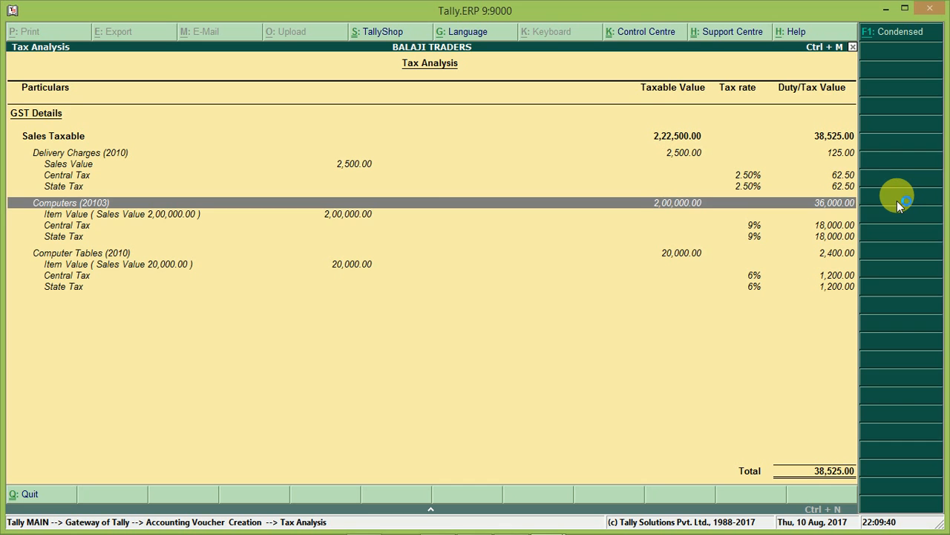
pyautogui.press('Down')
pyautogui.press('Down')
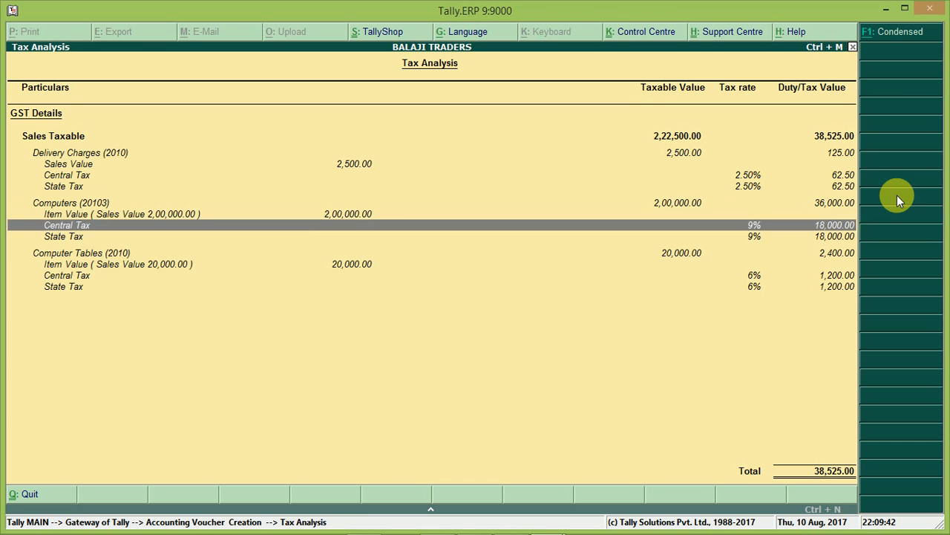
pyautogui.press('Down')
pyautogui.press('Down')
pyautogui.press('Down')
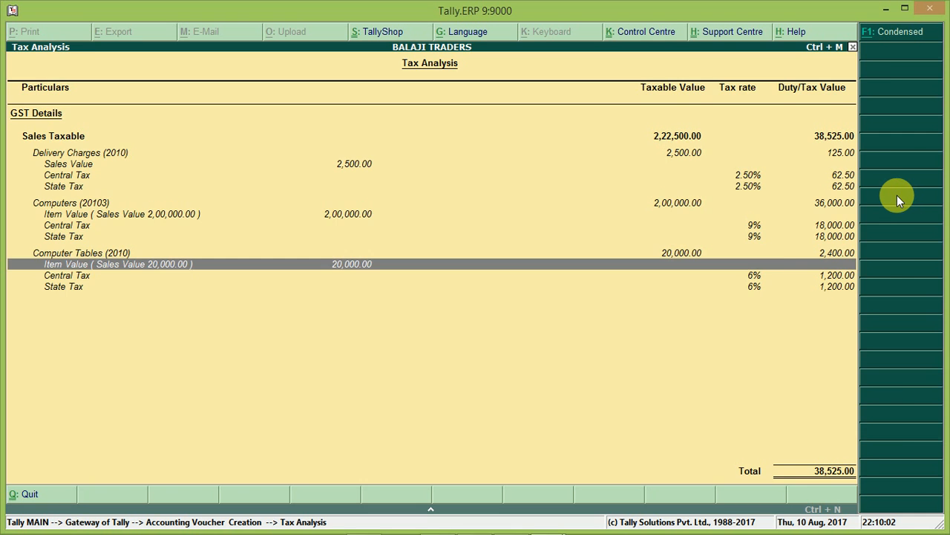
pyautogui.press('Escape')
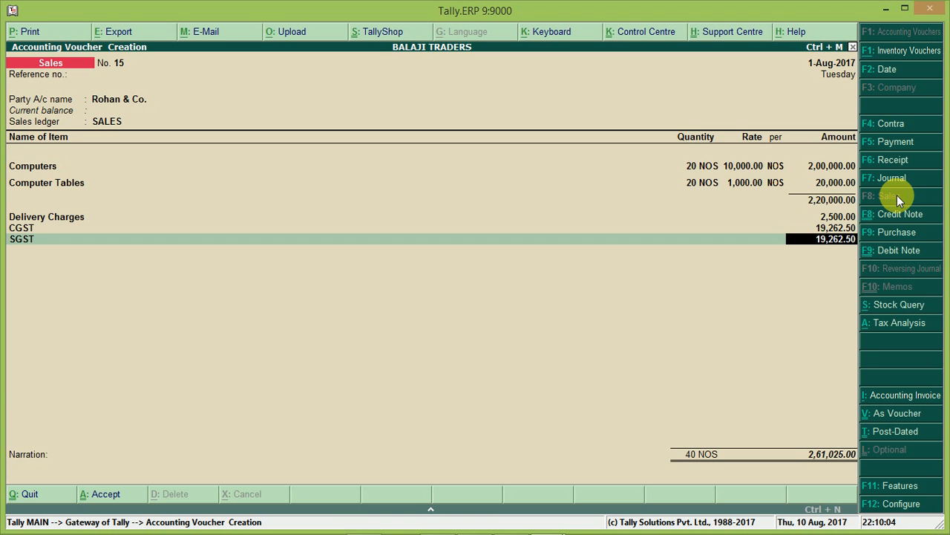